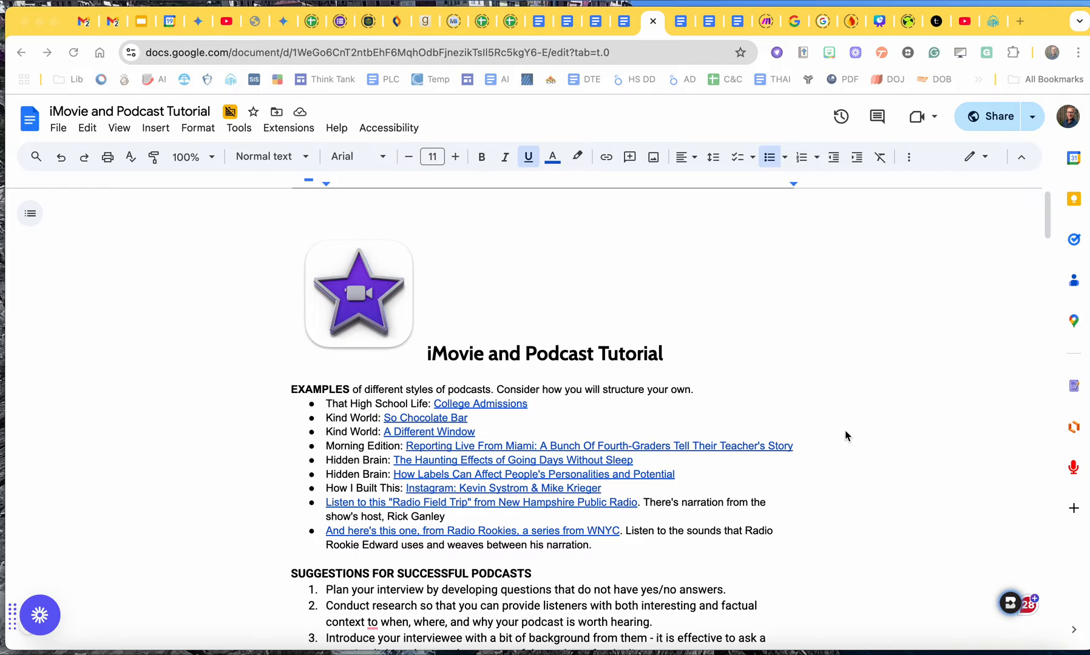
Open System Settings and select USB Advanced Audio Device as the sound input.
scroll(845, 435, down, 5)
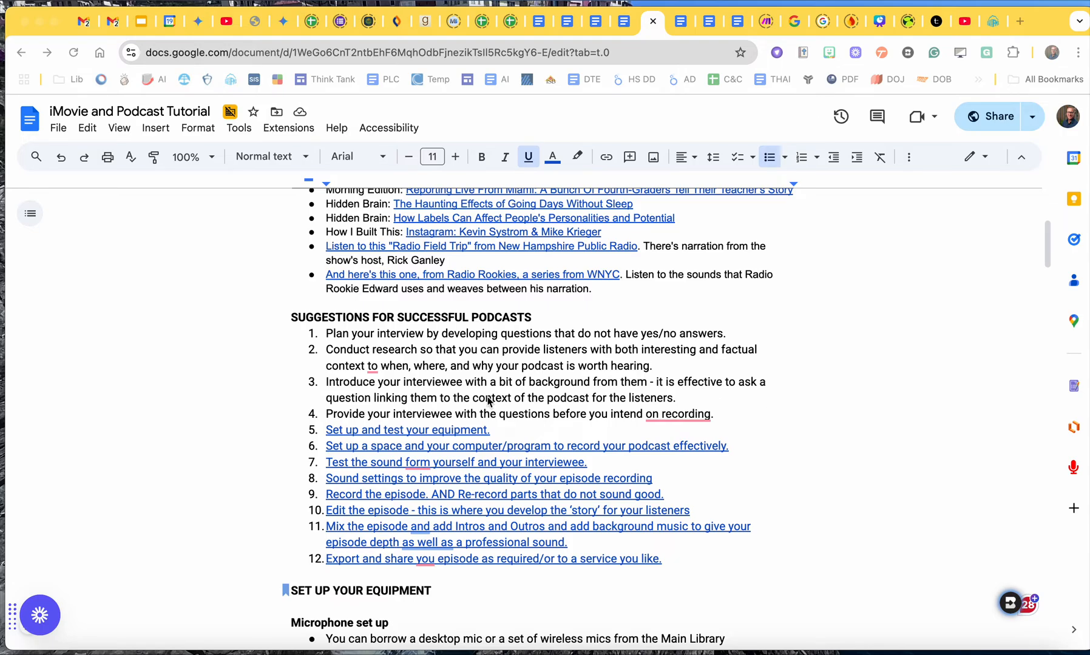
scroll(571, 488, down, 5)
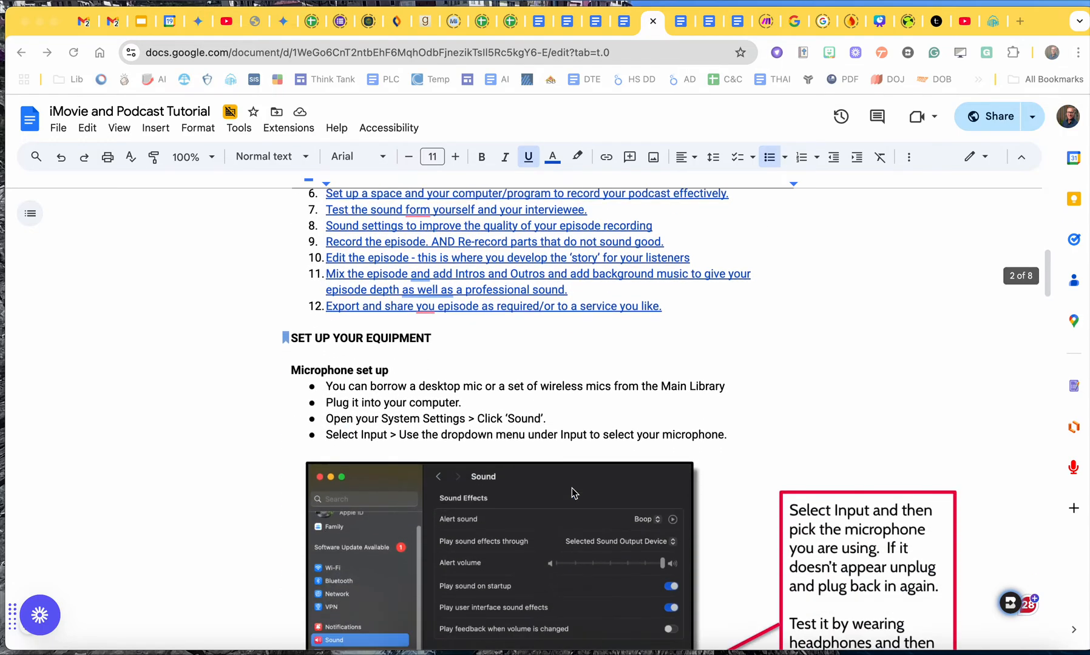
scroll(571, 488, down, 1)
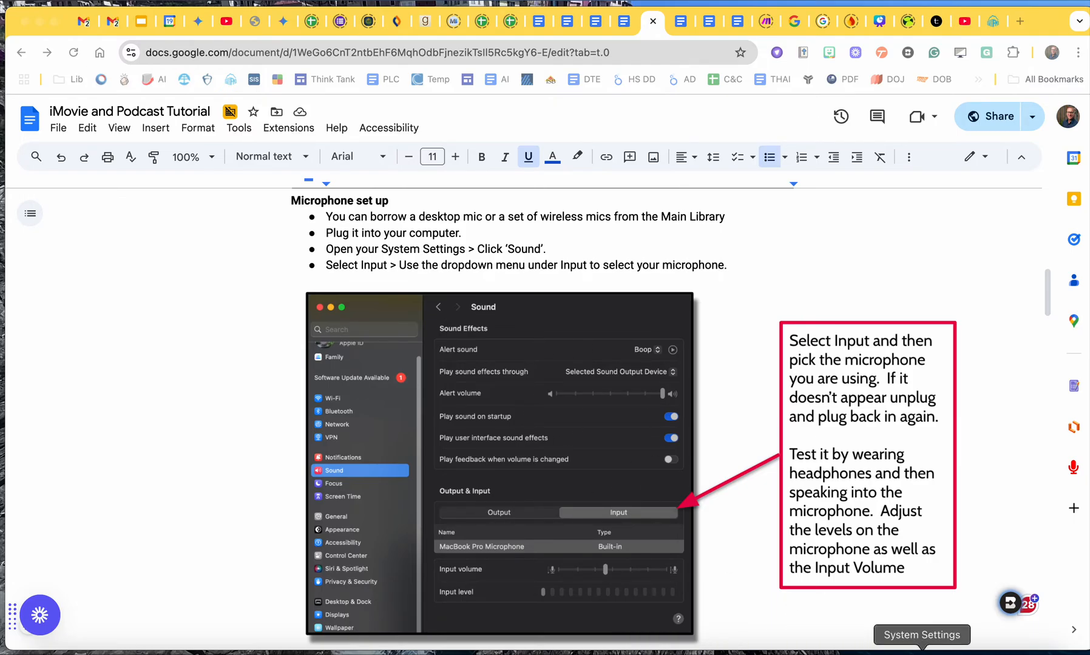
click(922, 652)
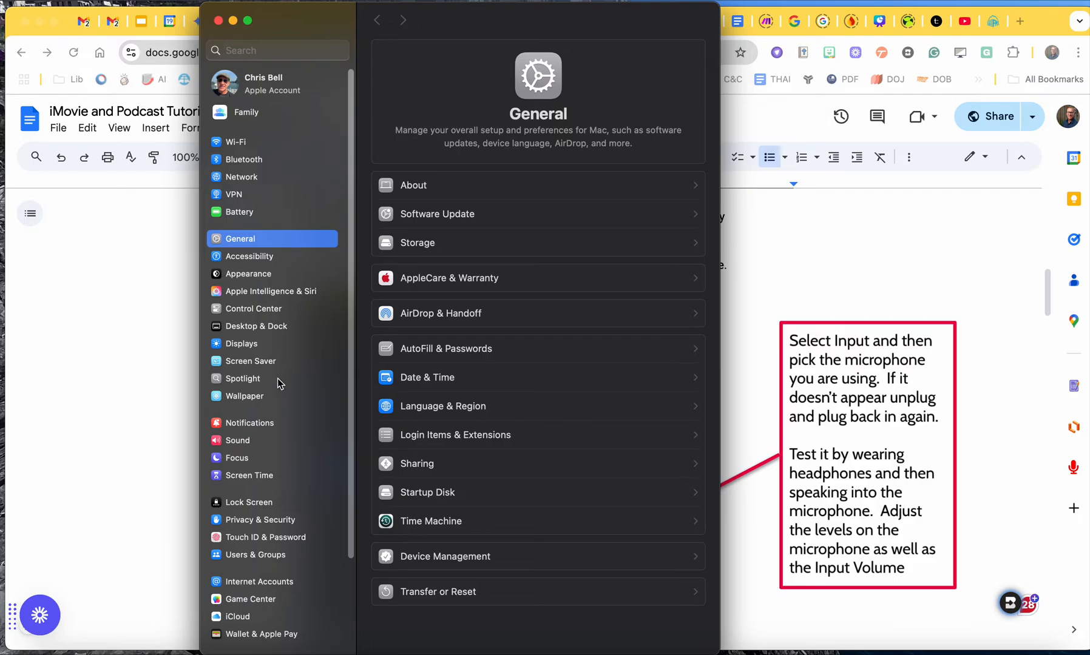
scroll(293, 288, down, 2)
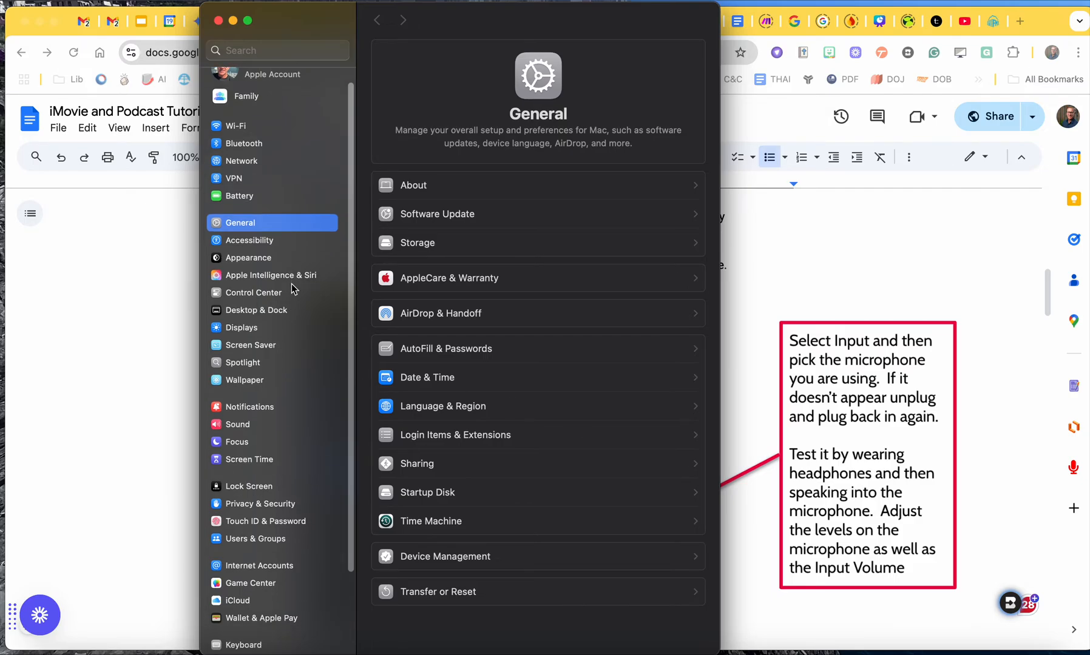
click(241, 426)
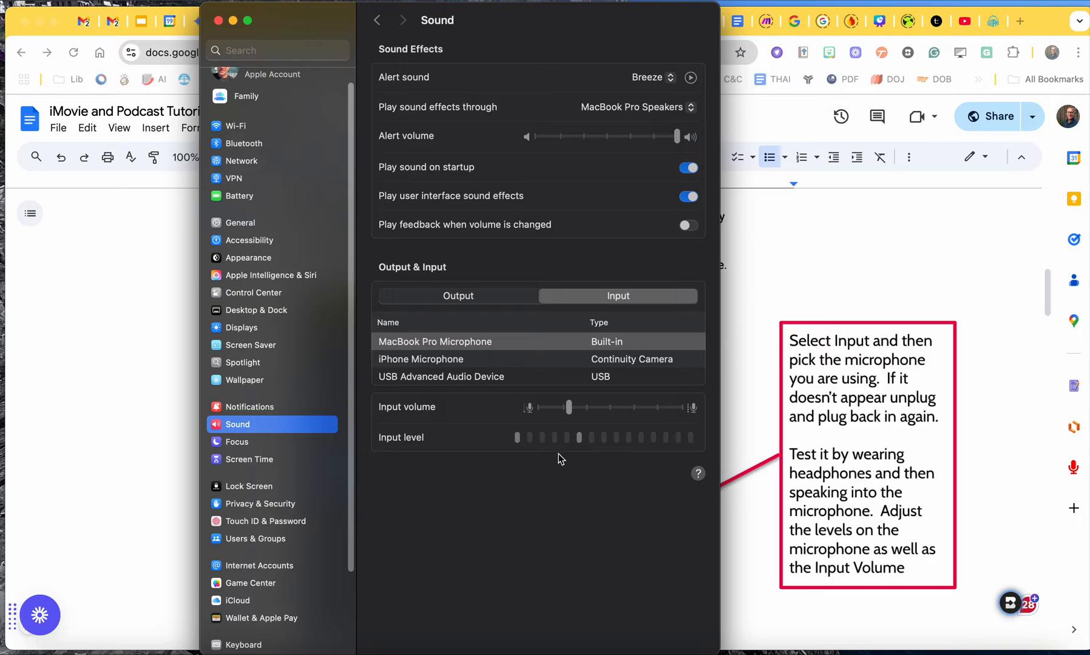
click(612, 379)
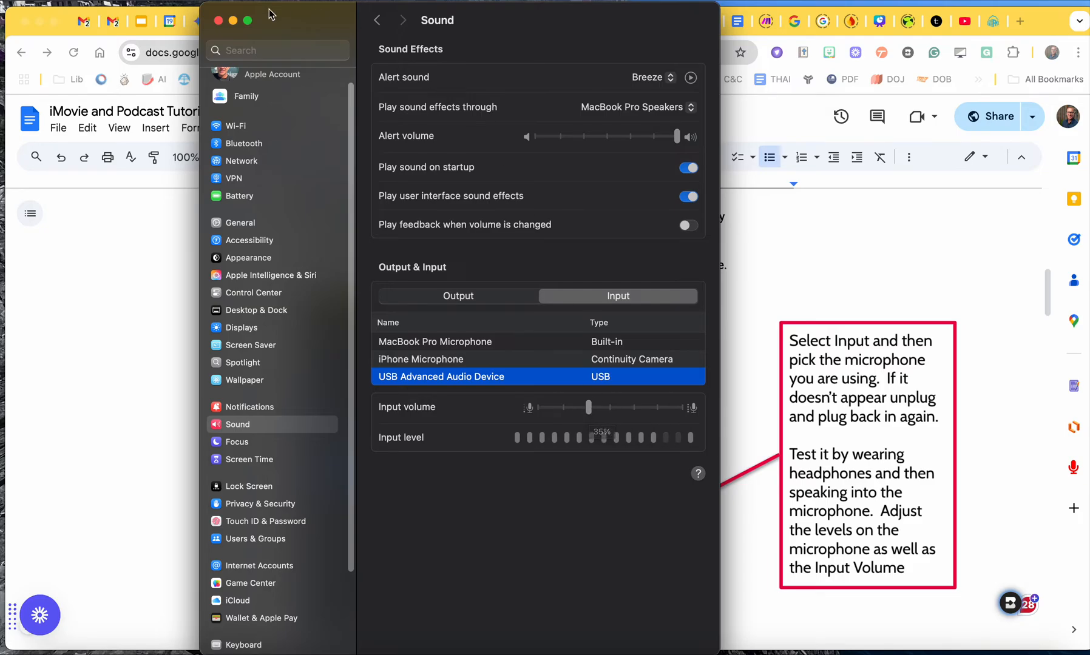
click(217, 22)
Switch to iMovie and return to the projects overview, saving the open movie as Podcast.
scroll(504, 467, down, 5)
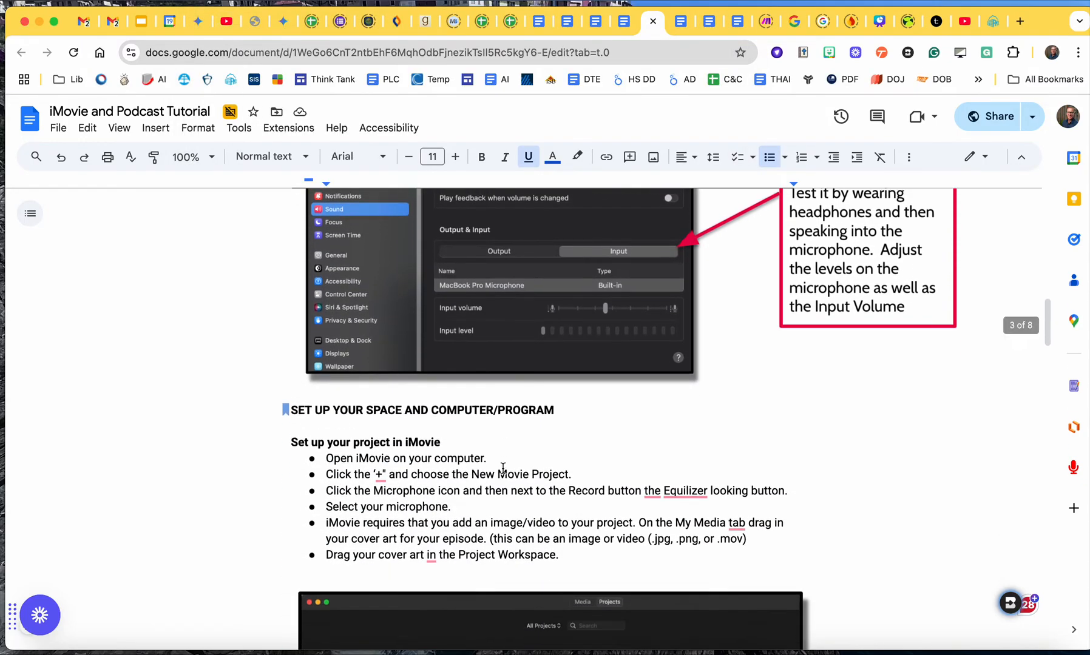
scroll(503, 468, down, 3)
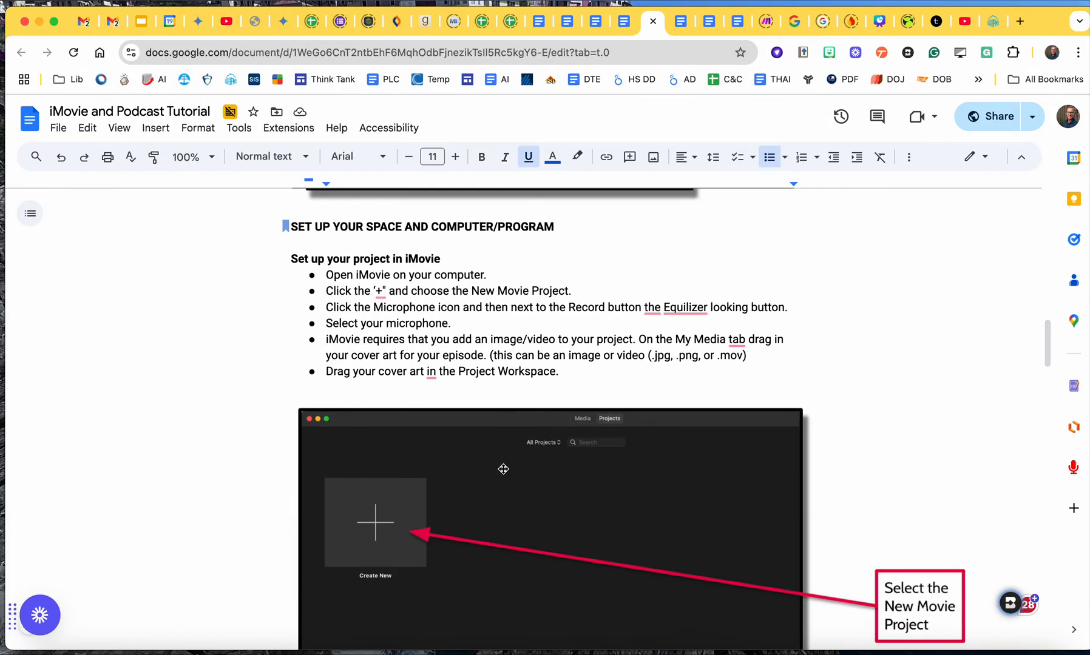
scroll(503, 469, down, 1)
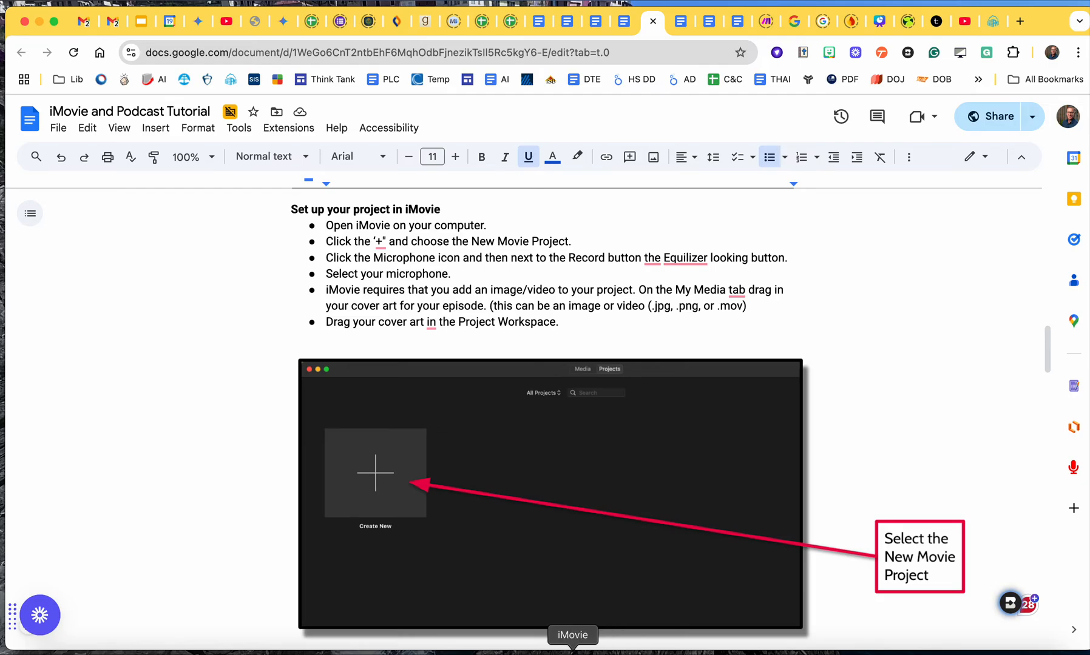
click(573, 653)
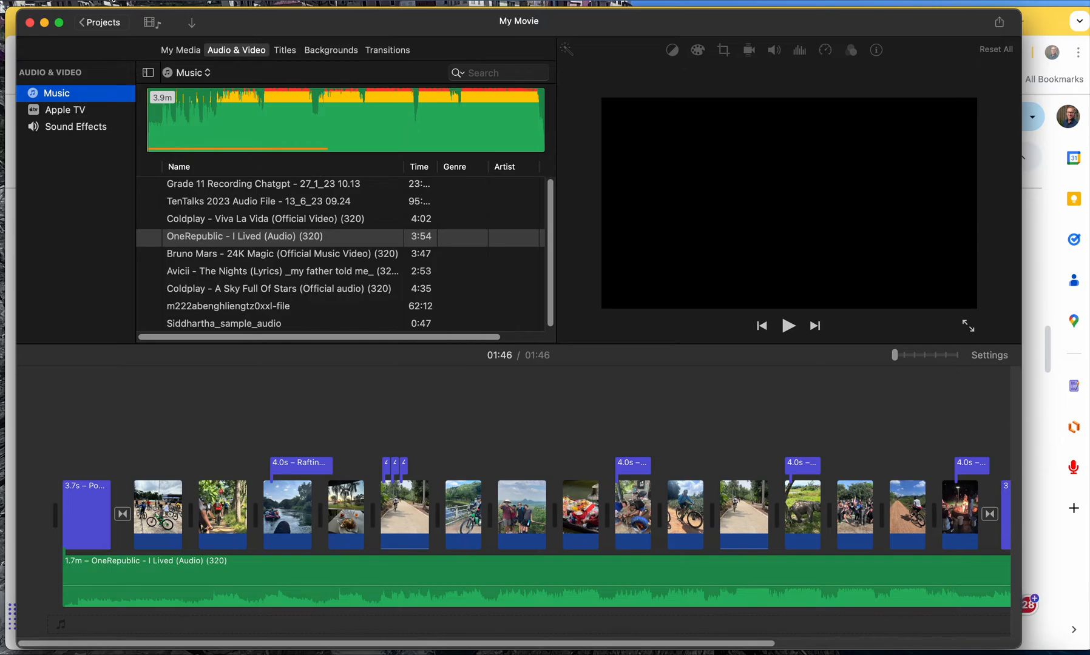
click(88, 1)
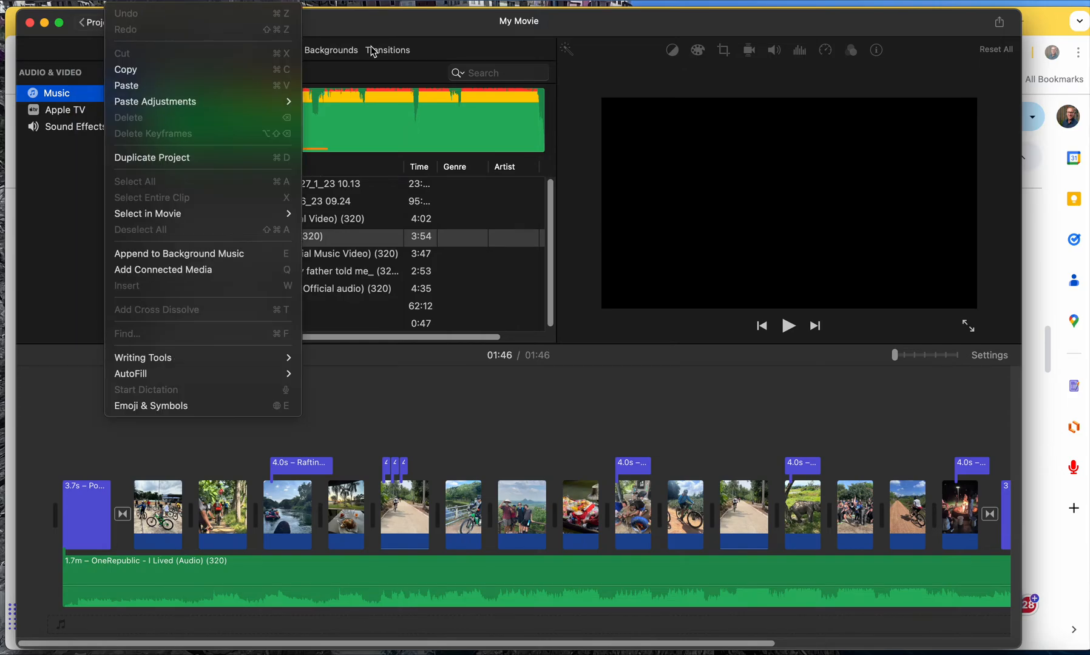
click(389, 26)
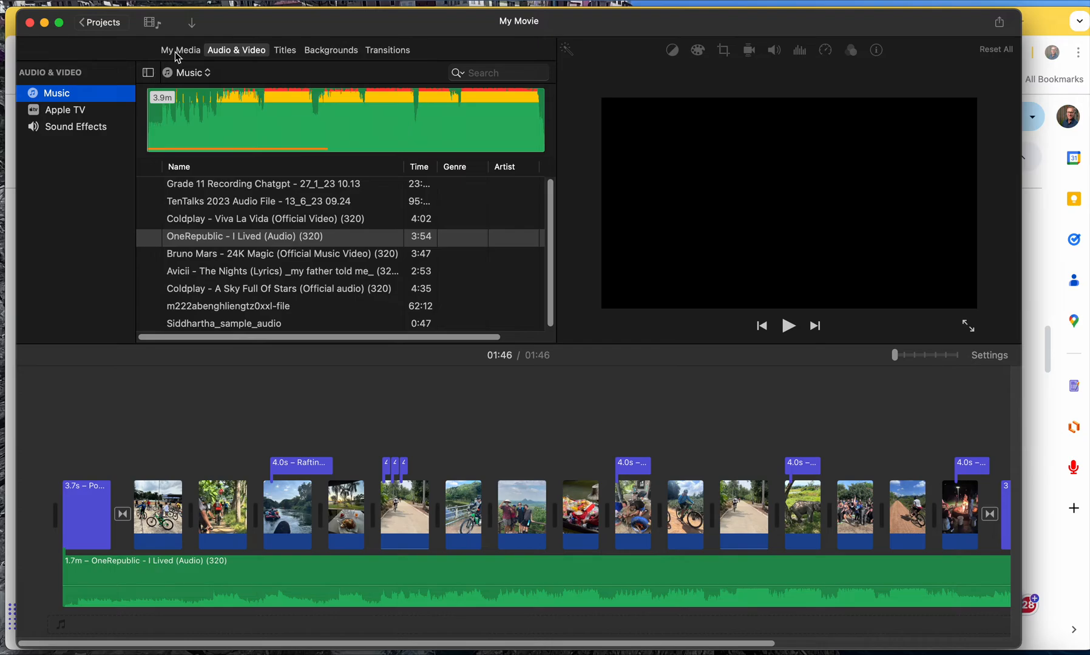
click(101, 24)
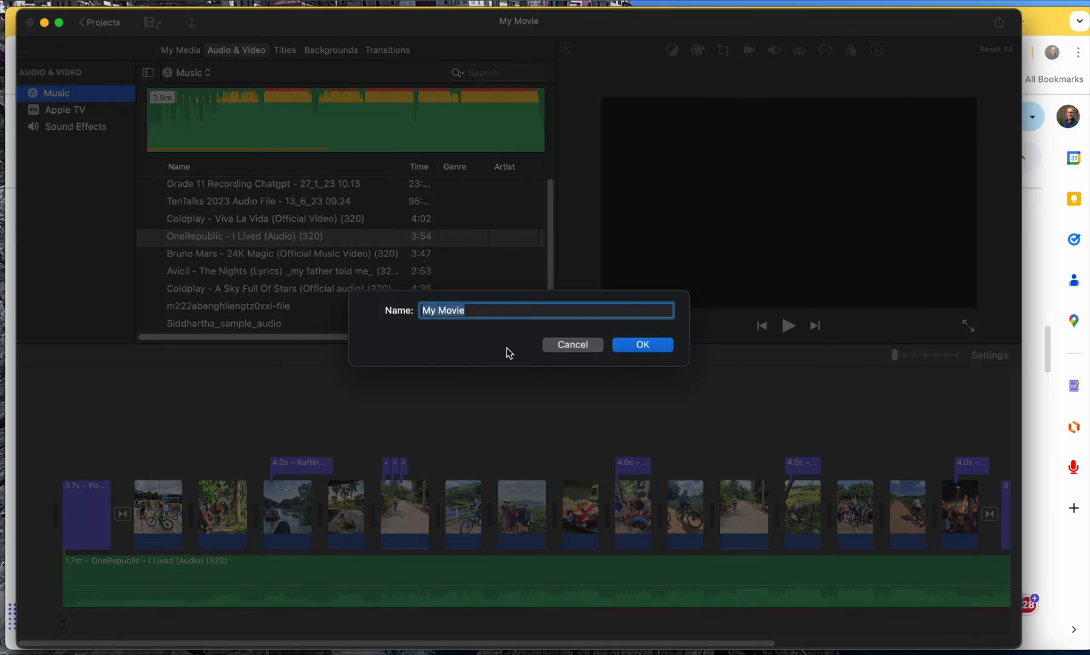
text(Podcast)
click(641, 344)
Create a new movie project and add the Slide title to the start of its empty timeline.
click(141, 273)
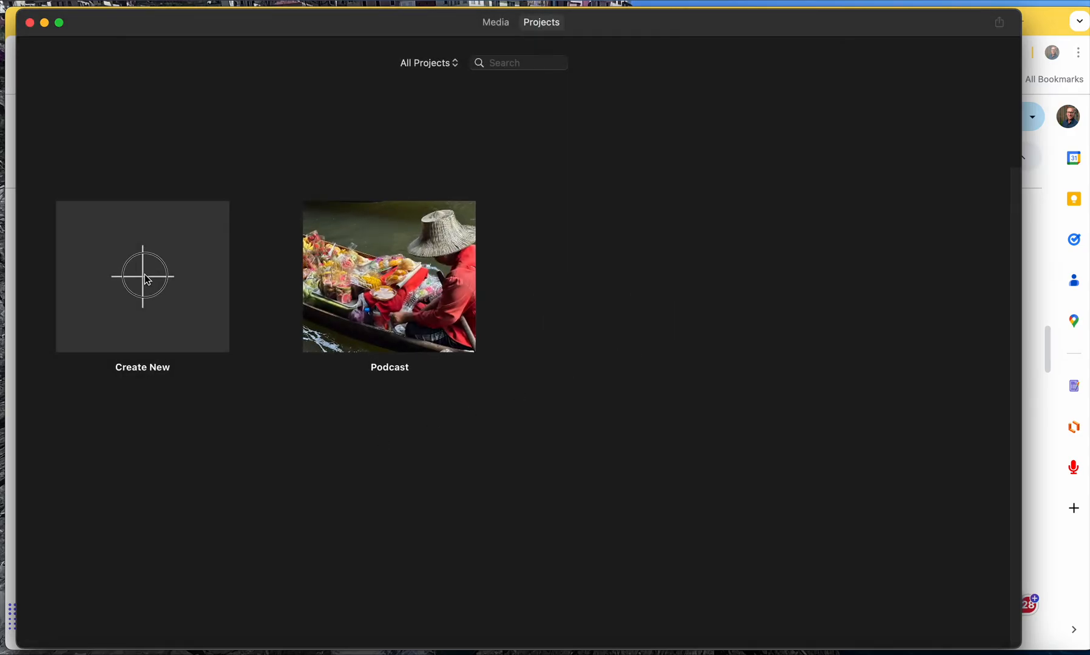
click(281, 255)
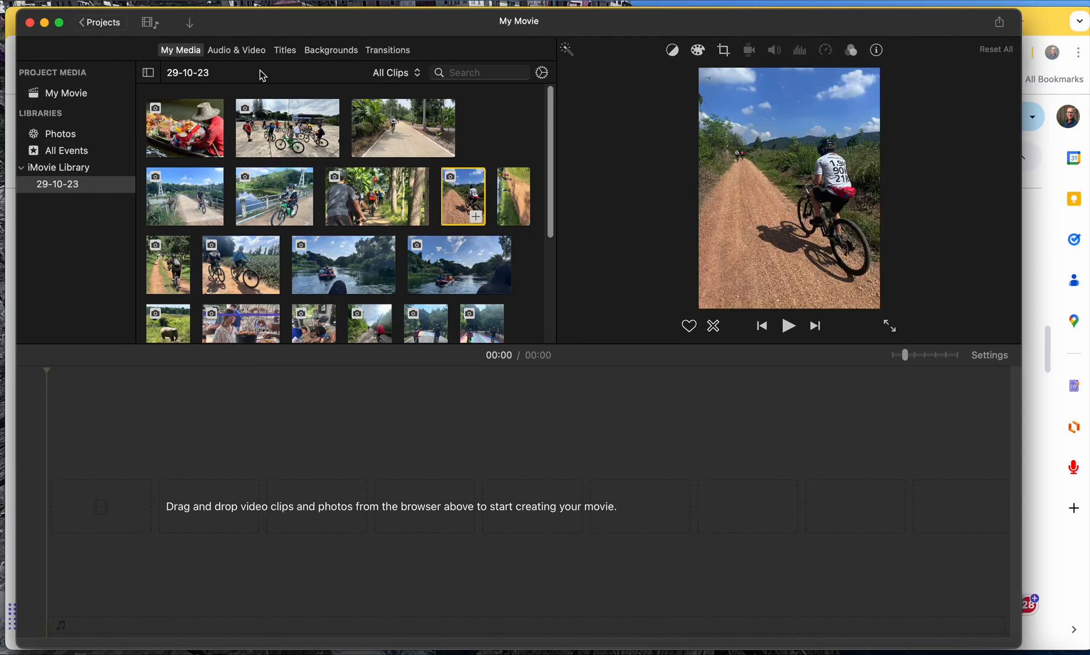
click(283, 52)
drag(79, 157, 101, 456)
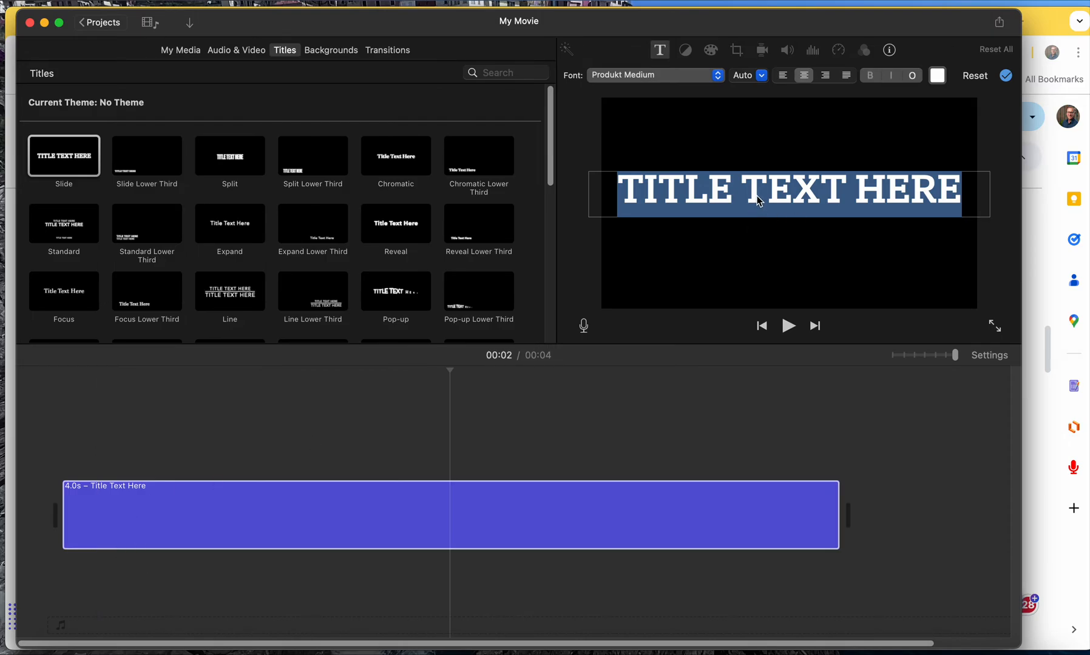
Replace the placeholder text of the Slide title with MY PODCAST.
text(MY)
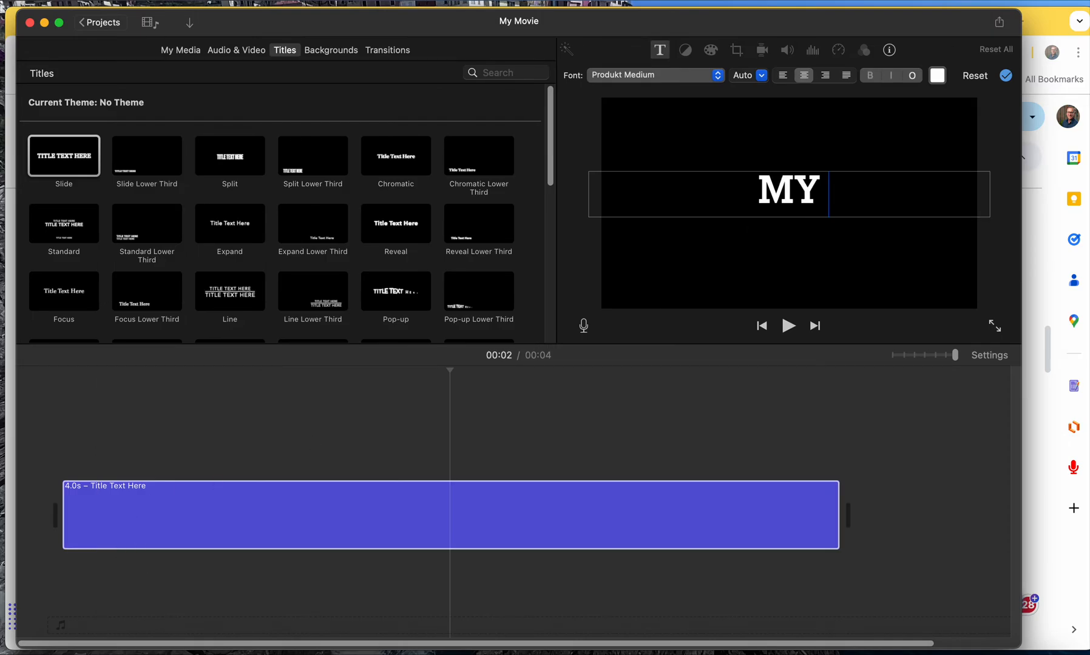
text( PODCAST)
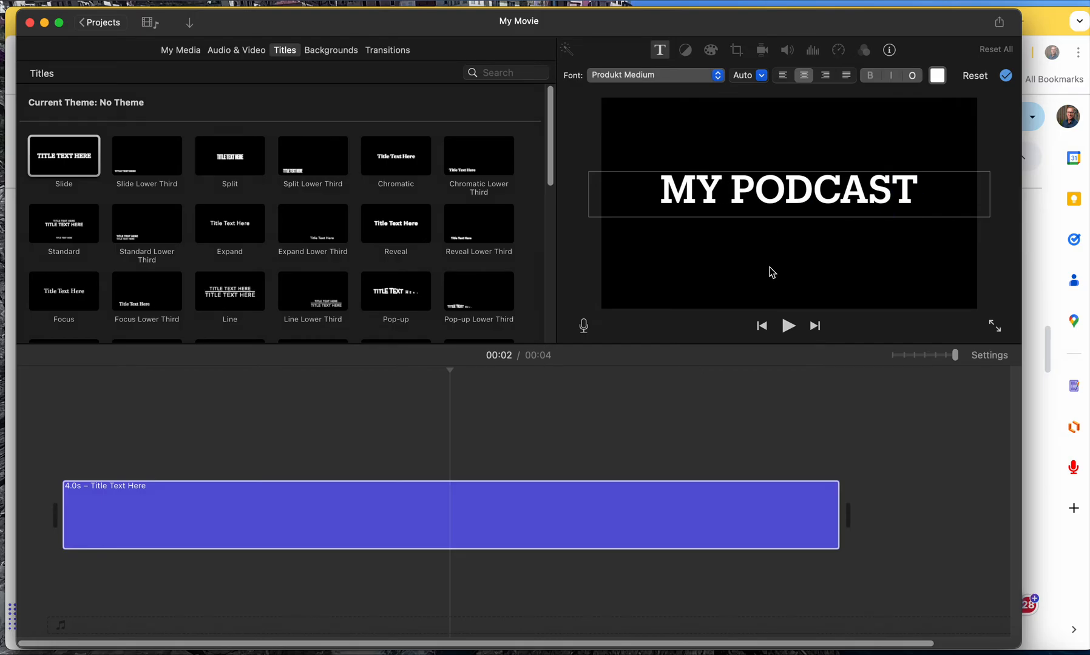
click(491, 594)
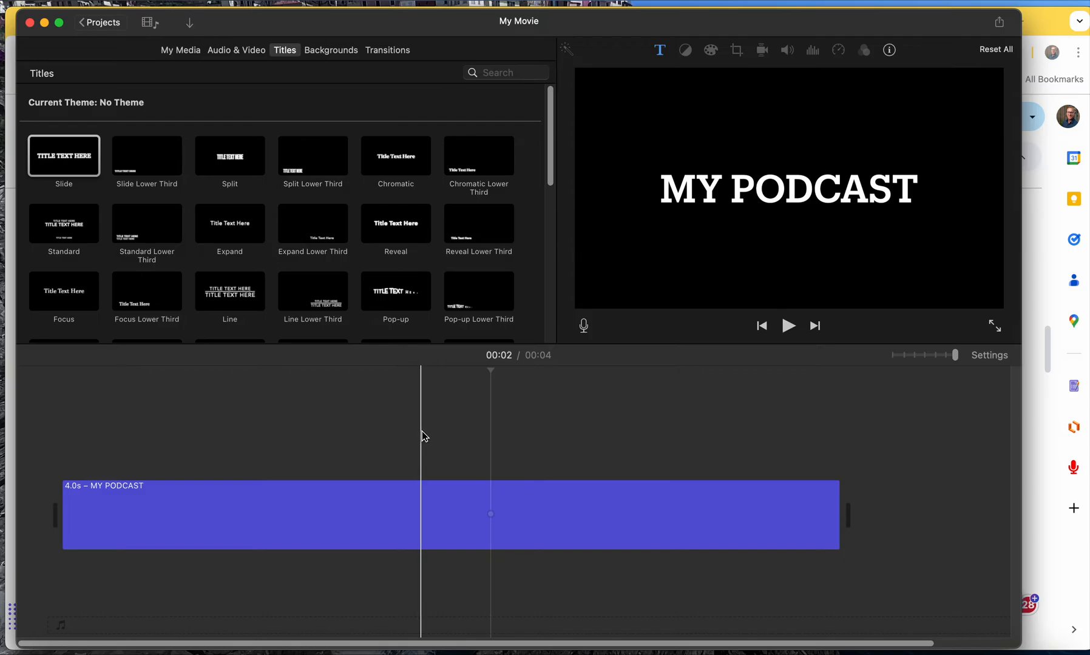
Split the MY PODCAST title clip about 2.5 s from its start.
click(395, 448)
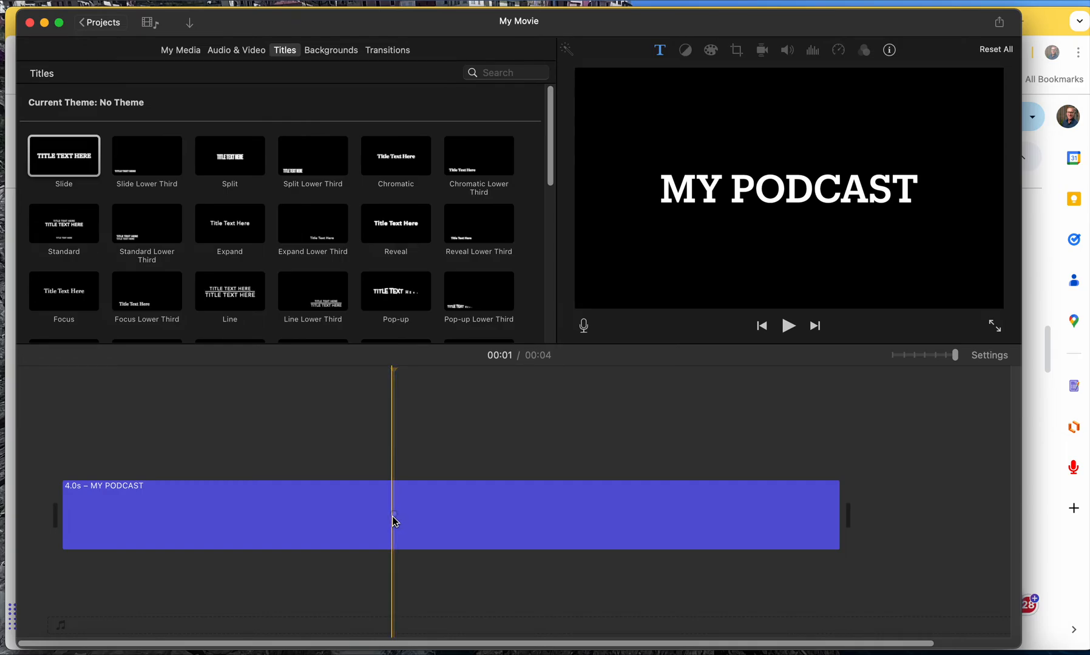
mouse_move(395, 521)
mouse_down()
mouse_move(405, 517)
mouse_move(382, 517)
mouse_move(416, 511)
mouse_move(403, 517)
mouse_up()
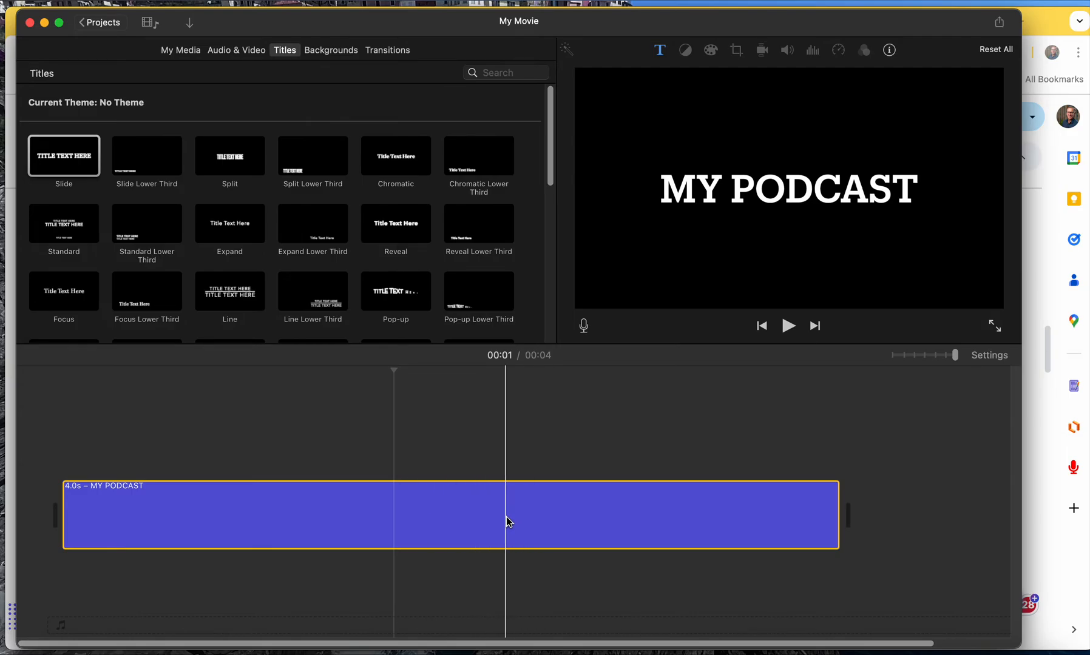
click(550, 519)
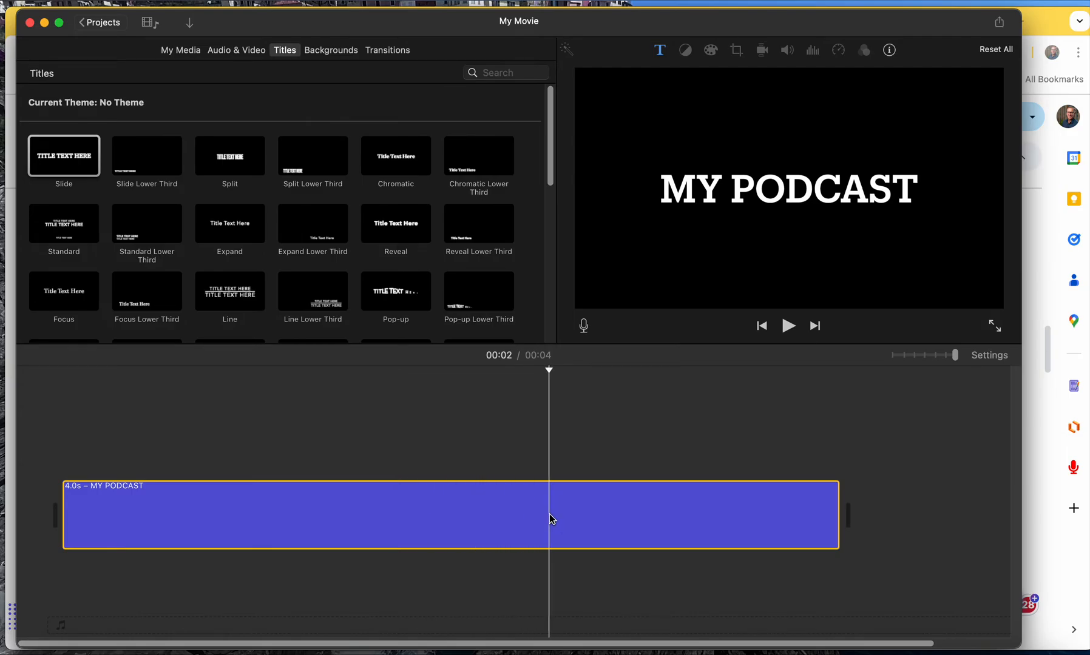
key(super+b)
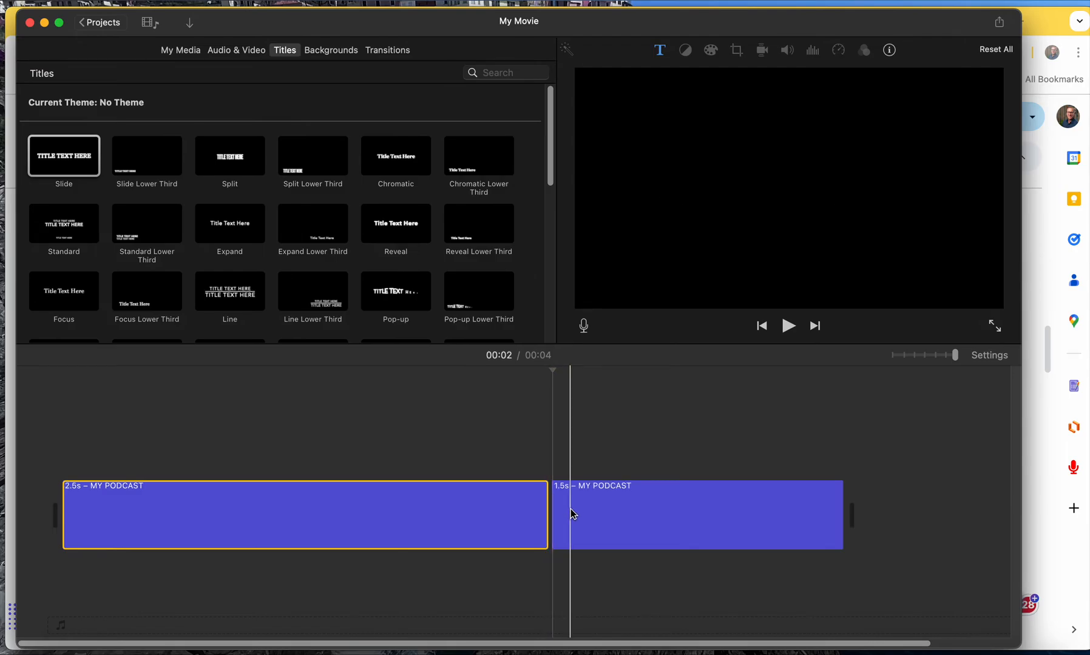
Delete the second part of the split MY PODCAST title clip.
click(569, 514)
click(487, 519)
click(587, 523)
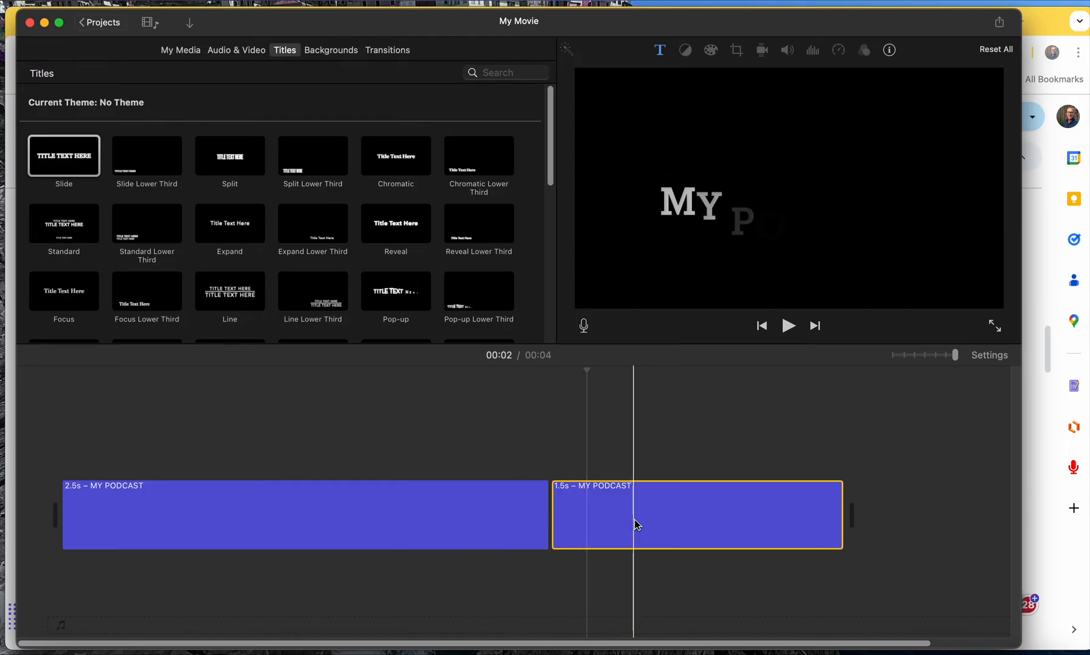
key(Delete)
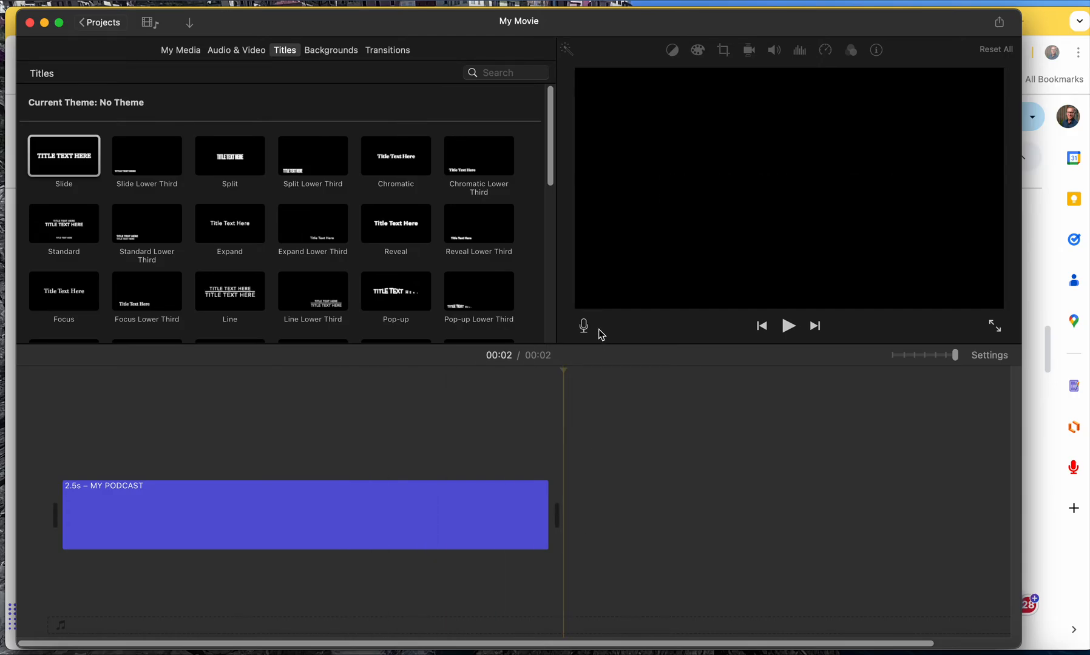
Start a voiceover at the beginning of the timeline and set its input source to USB Advanced Audio Device.
click(102, 461)
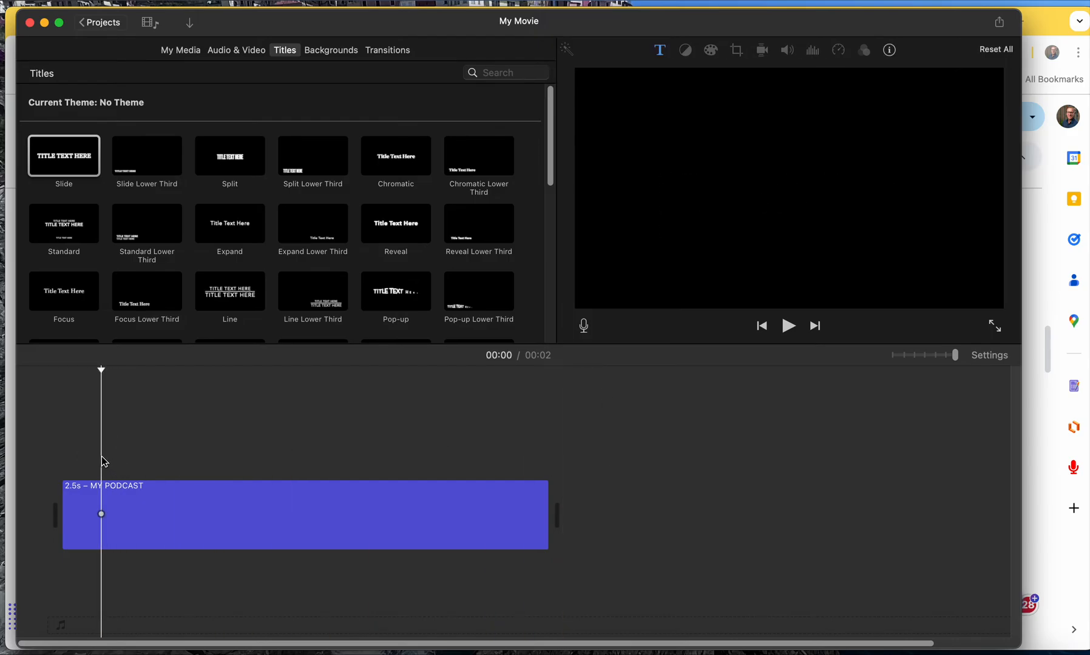
click(62, 468)
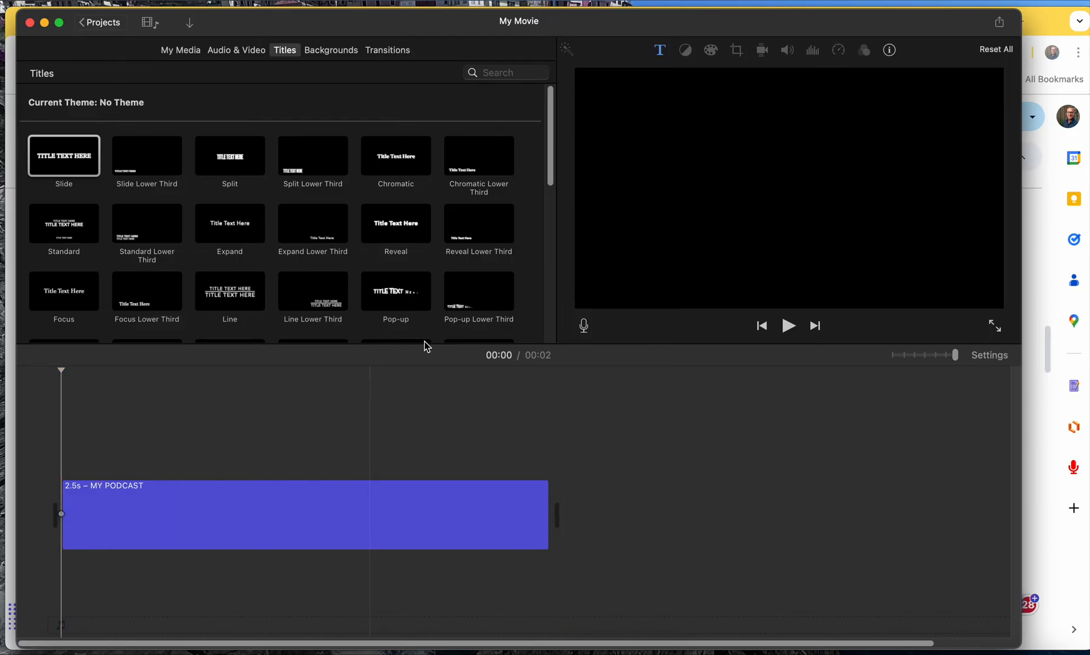
click(584, 327)
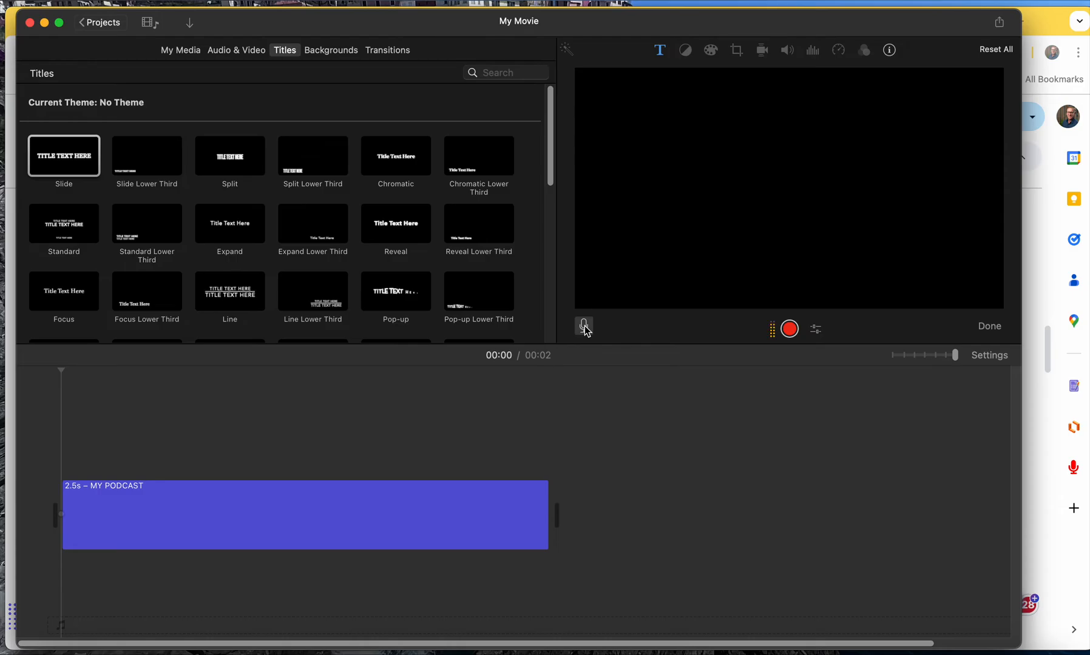
click(816, 329)
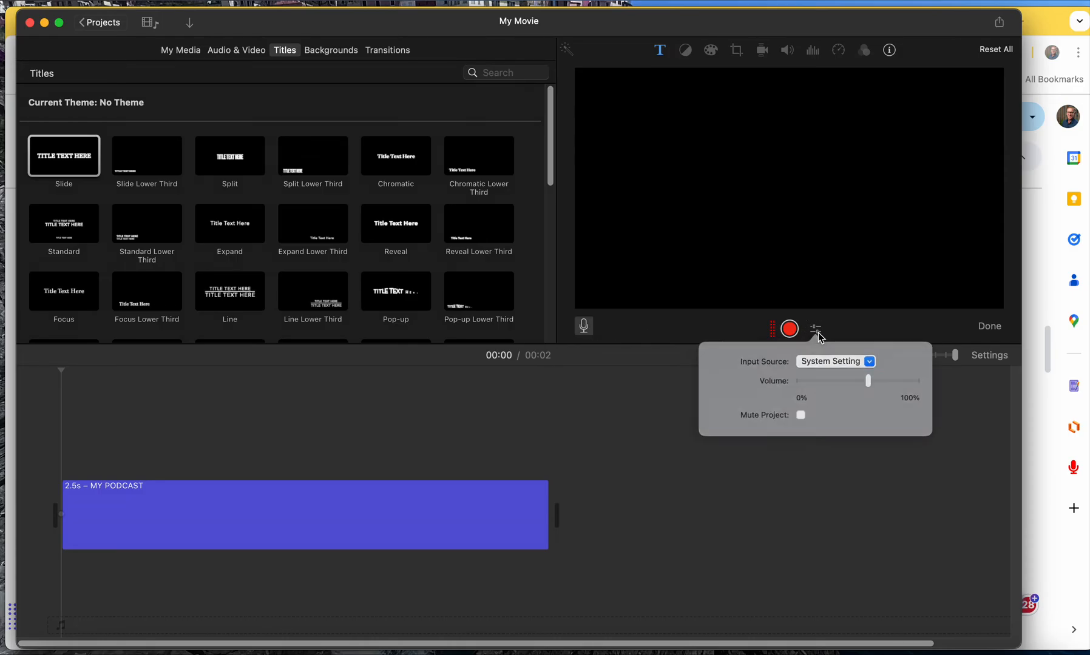
click(876, 366)
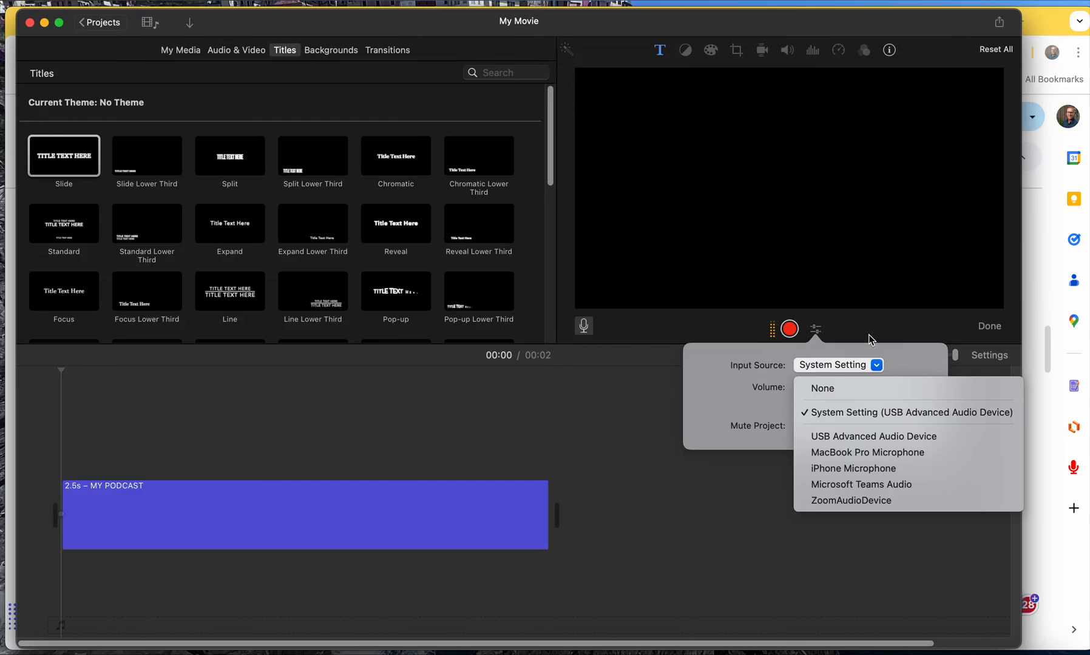
click(872, 442)
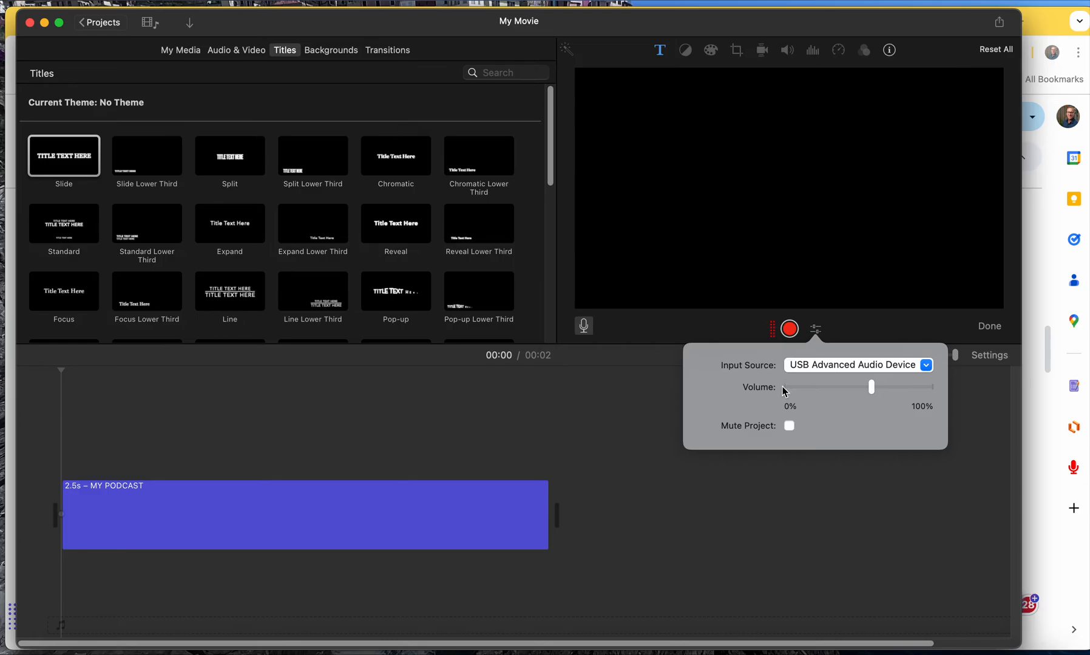
click(863, 329)
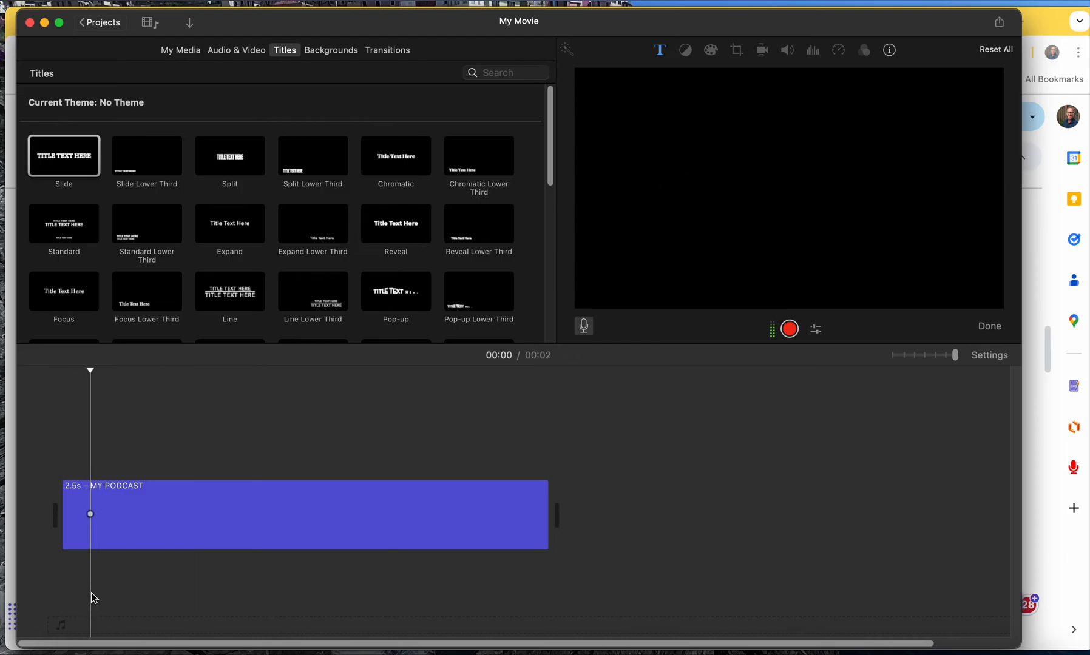
Record a voiceover of about 4.3 s beneath the title clip, starting near the beginning of the timeline.
click(790, 331)
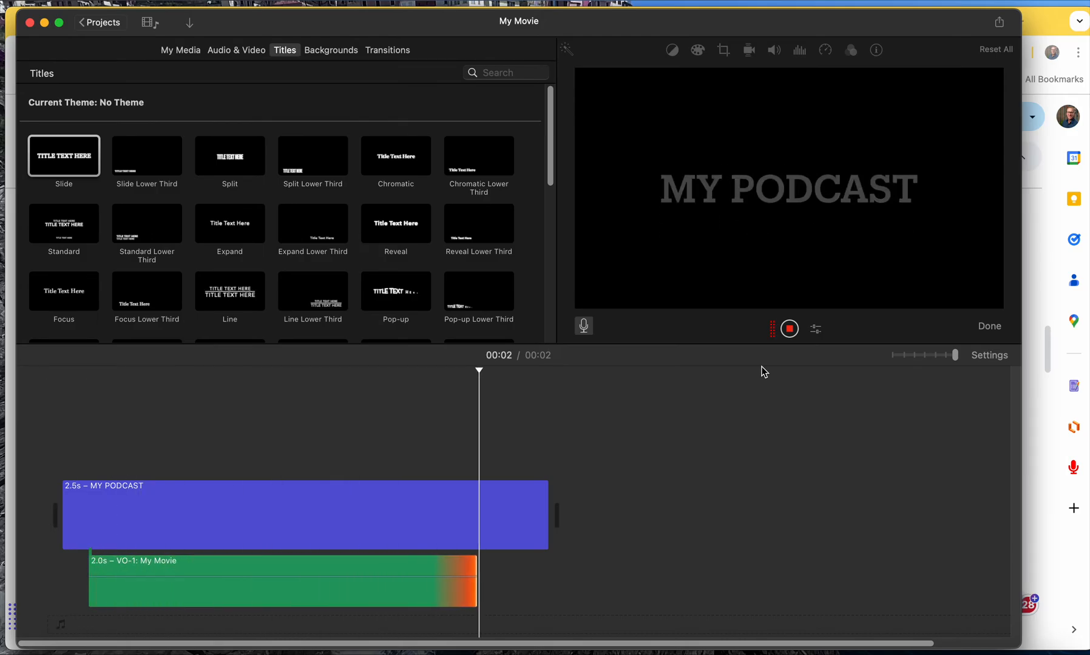
click(789, 329)
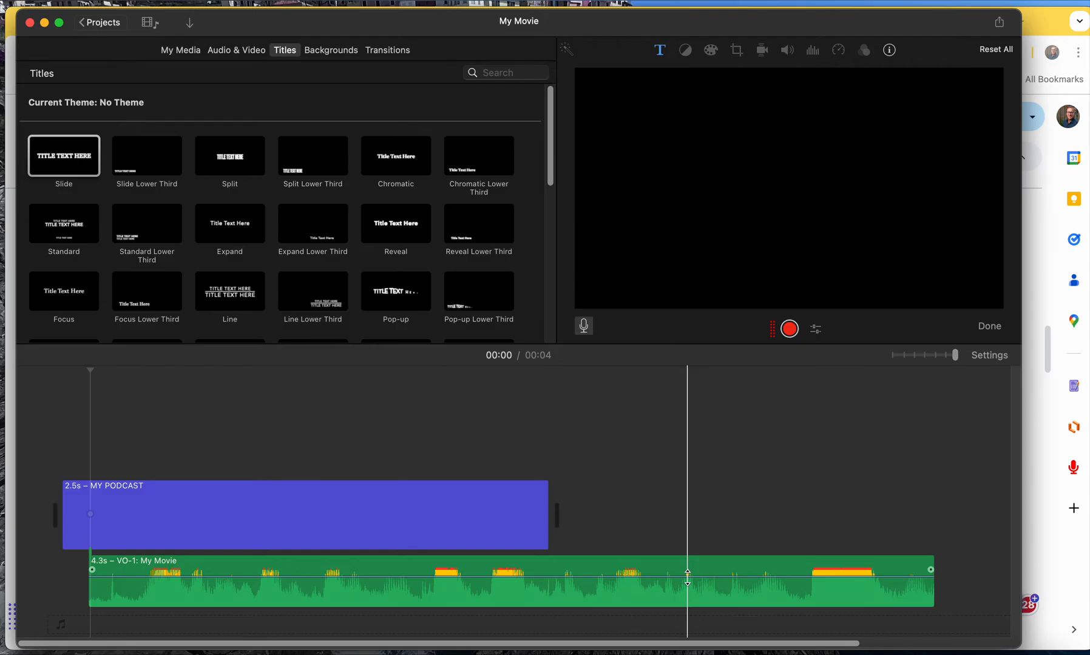
Lower the voiceover clip's volume slightly and fade it out over about the last sixth of its length.
drag(687, 576, 690, 583)
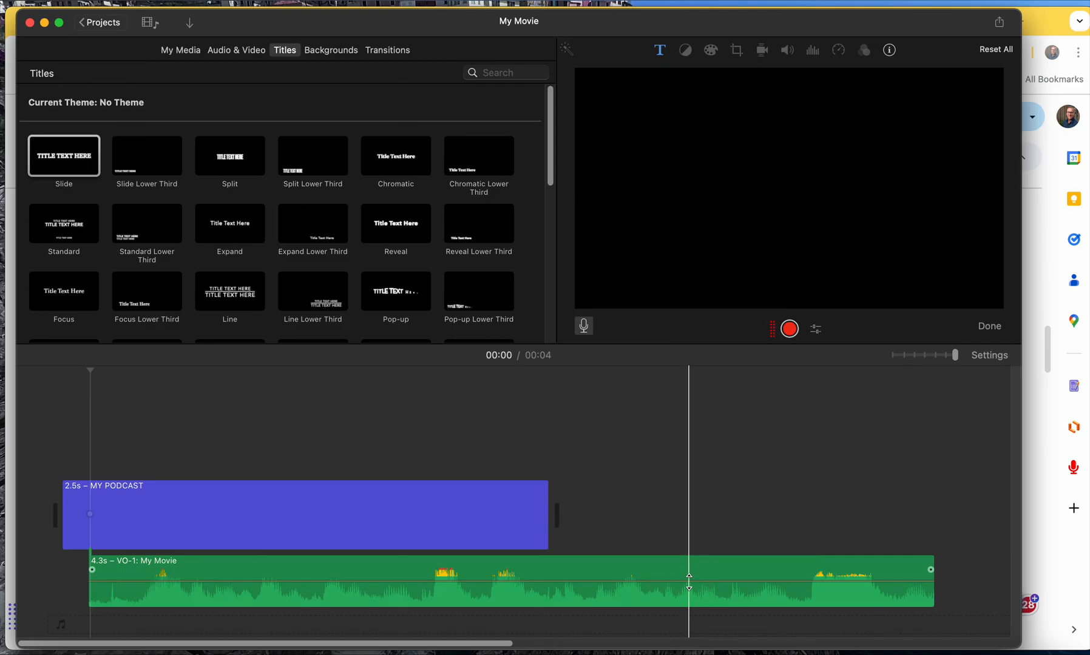
drag(931, 572, 795, 571)
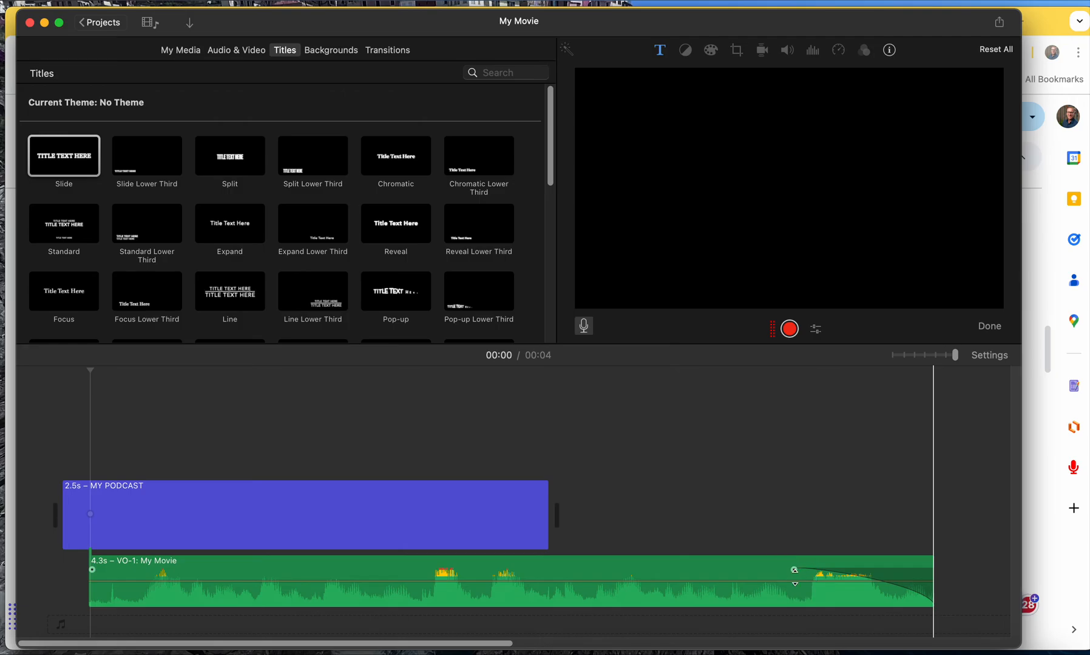
click(105, 569)
mouse_move(105, 568)
mouse_down()
mouse_move(141, 568)
mouse_move(100, 569)
mouse_move(126, 576)
mouse_move(98, 578)
mouse_up()
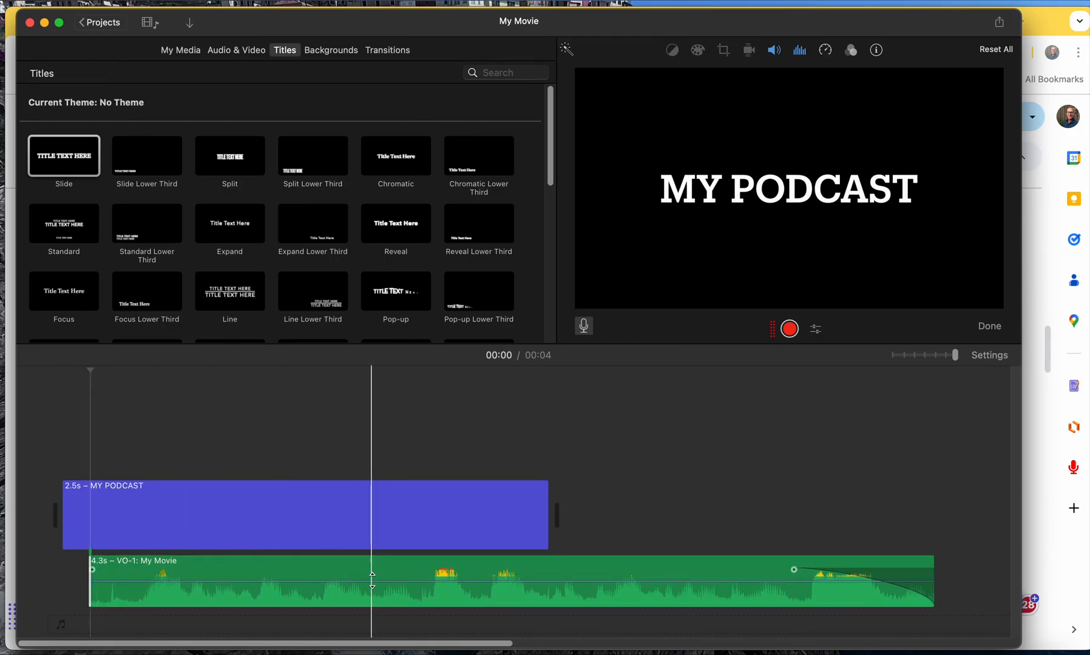
Split the voiceover about 1.7 s from its start and delete the second part.
click(426, 583)
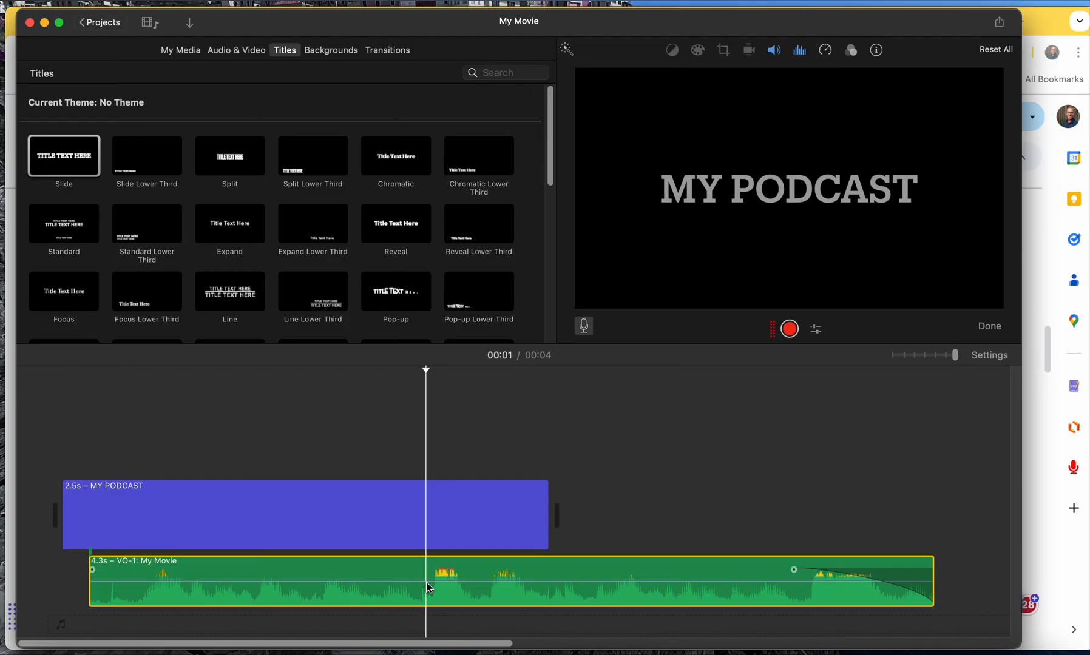
key(super+b)
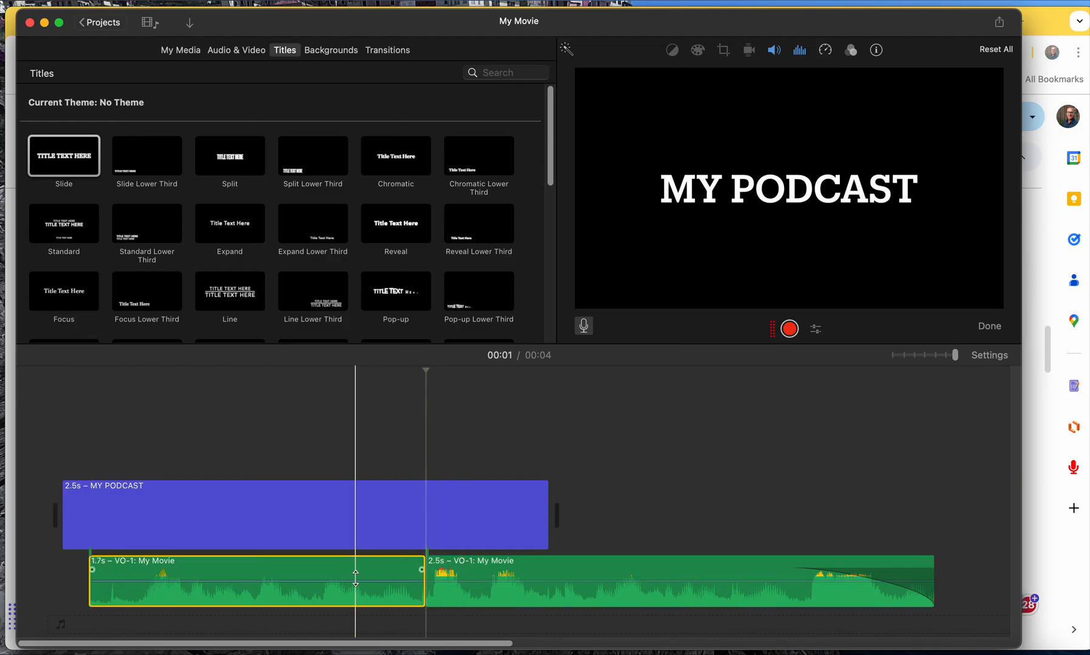
click(759, 568)
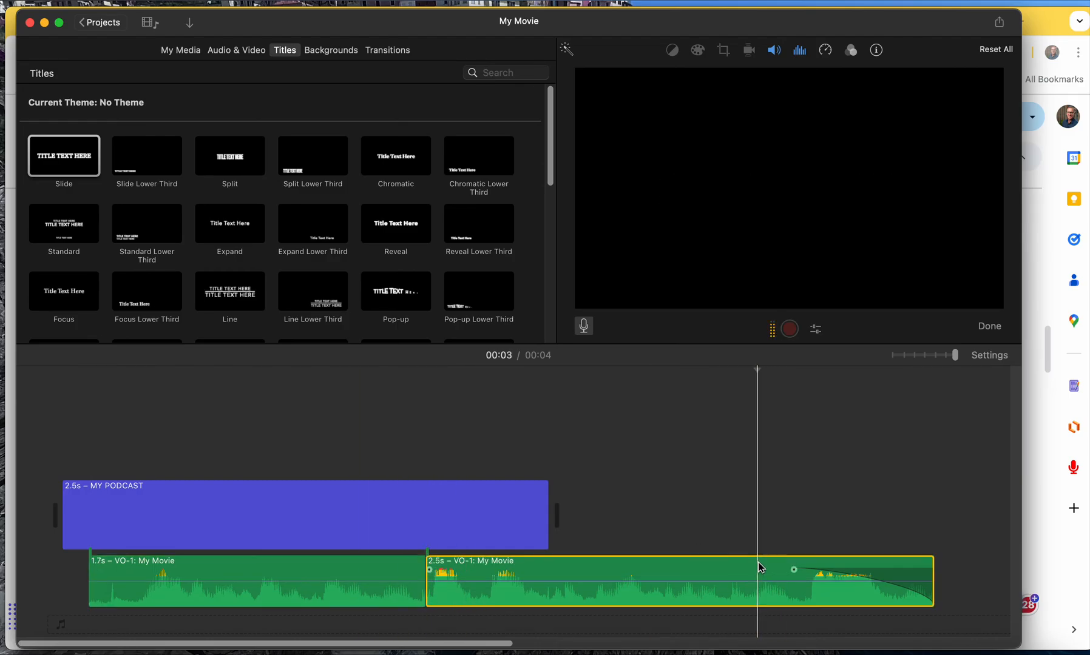
key(Delete)
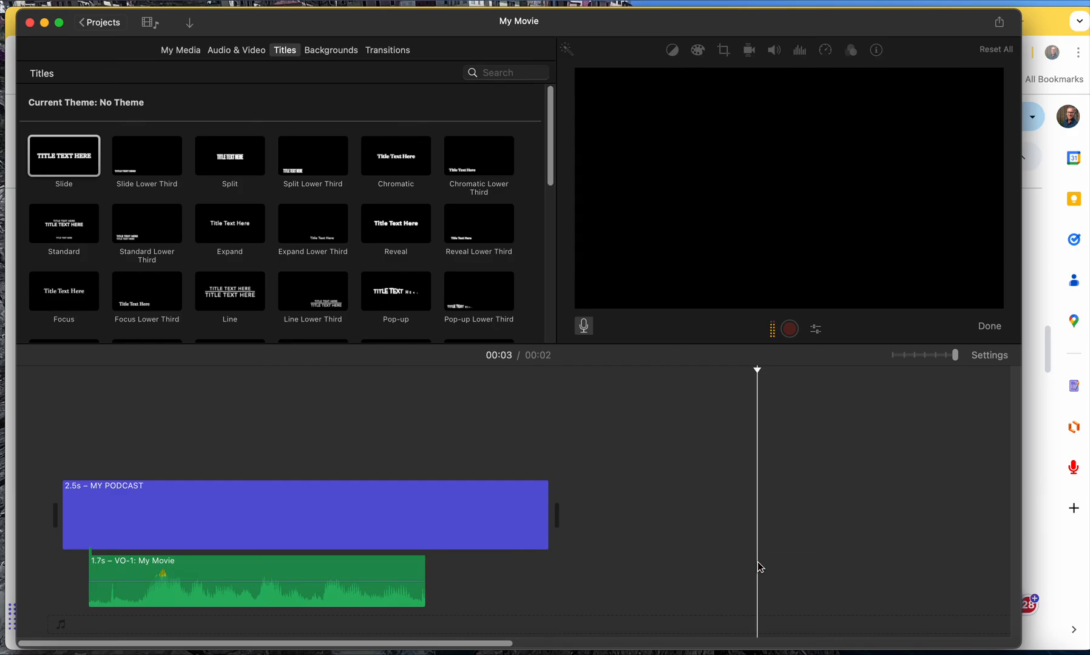
Preview the Offroad Long jingle from the sound effects library.
click(249, 51)
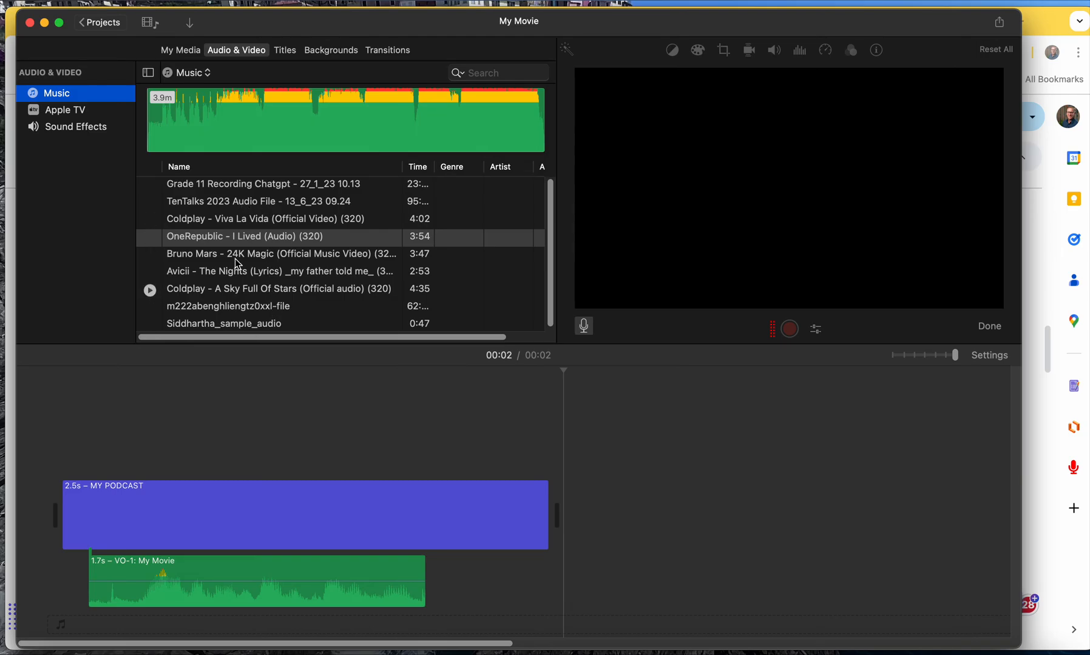
click(91, 128)
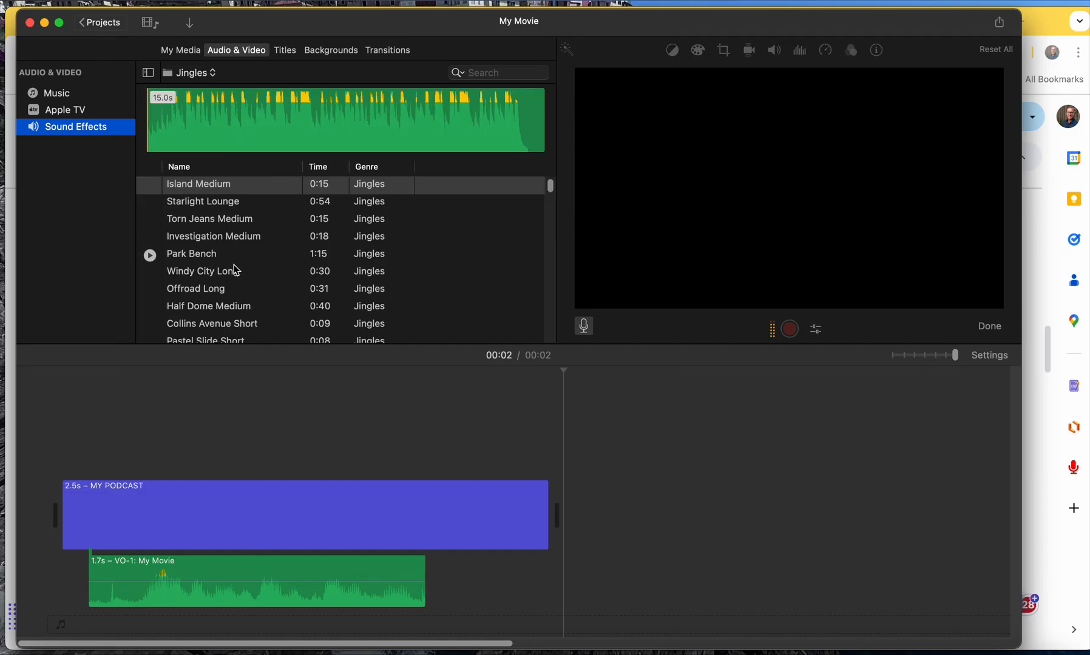
click(207, 291)
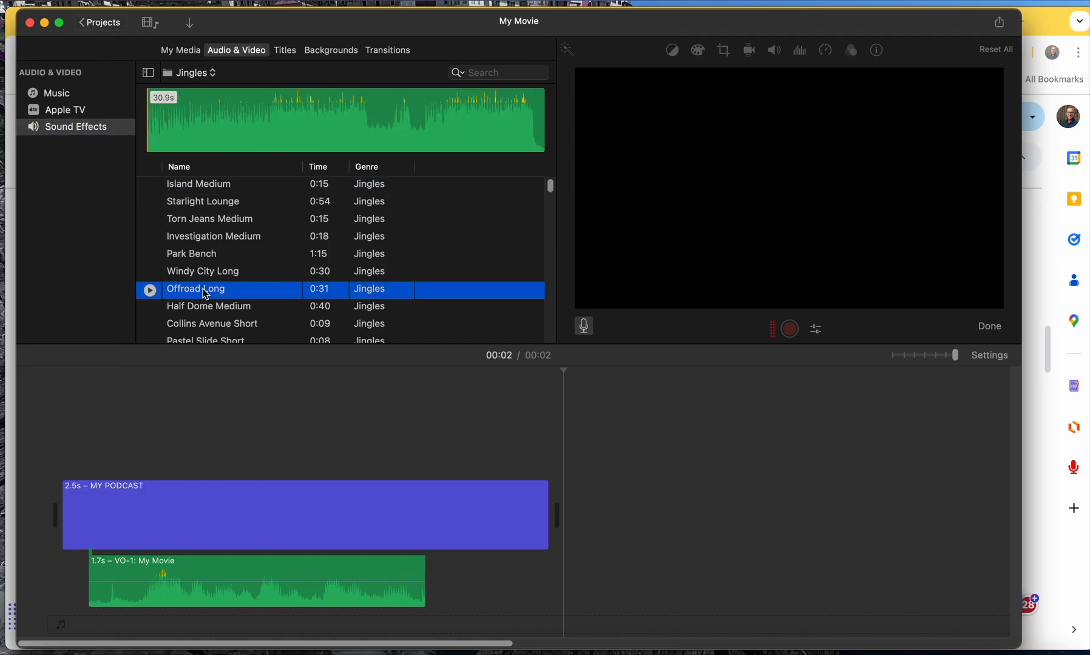
click(150, 291)
click(150, 291)
Add the Offroad Long jingle as background music starting just after the voiceover begins, and give it a short fade-in.
drag(199, 294, 134, 624)
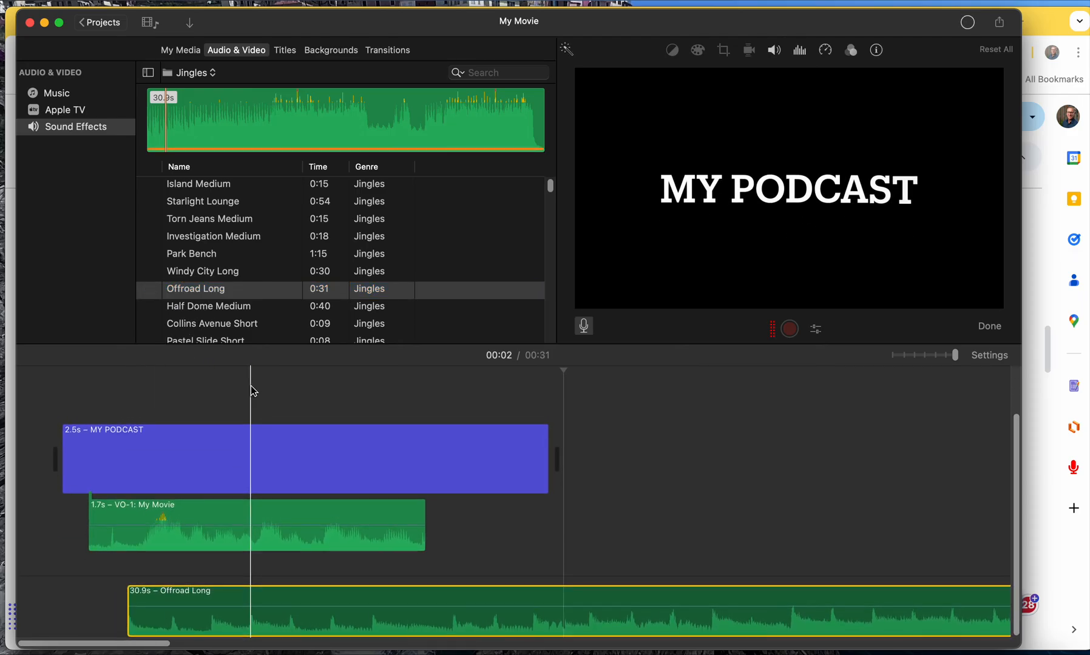
mouse_move(301, 591)
mouse_down()
mouse_move(270, 591)
mouse_move(287, 593)
mouse_up()
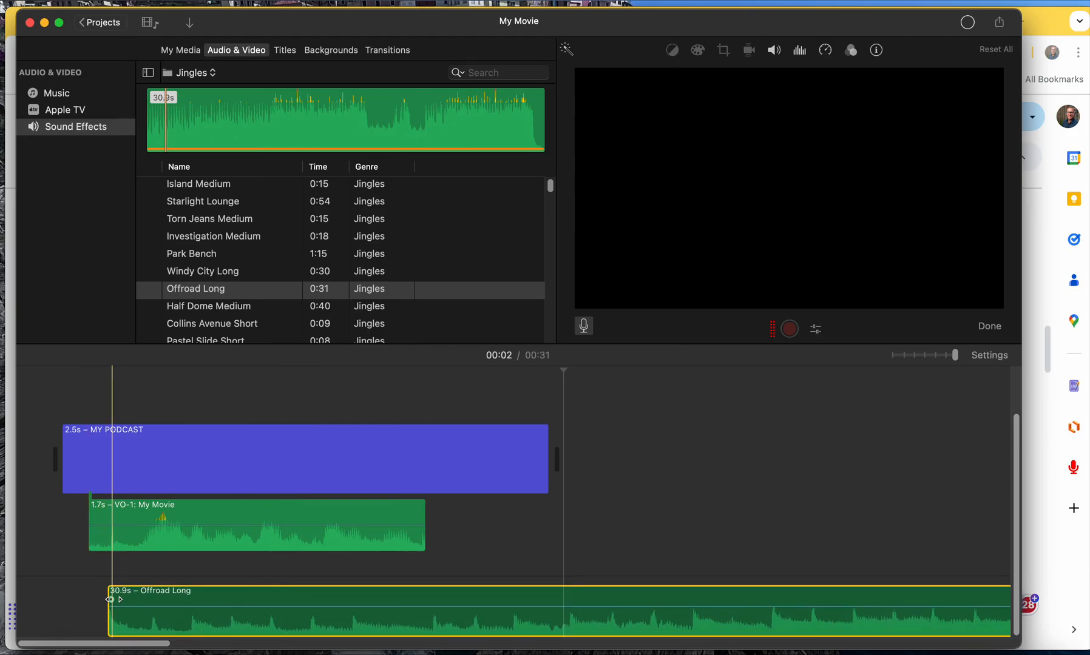
drag(109, 599, 192, 598)
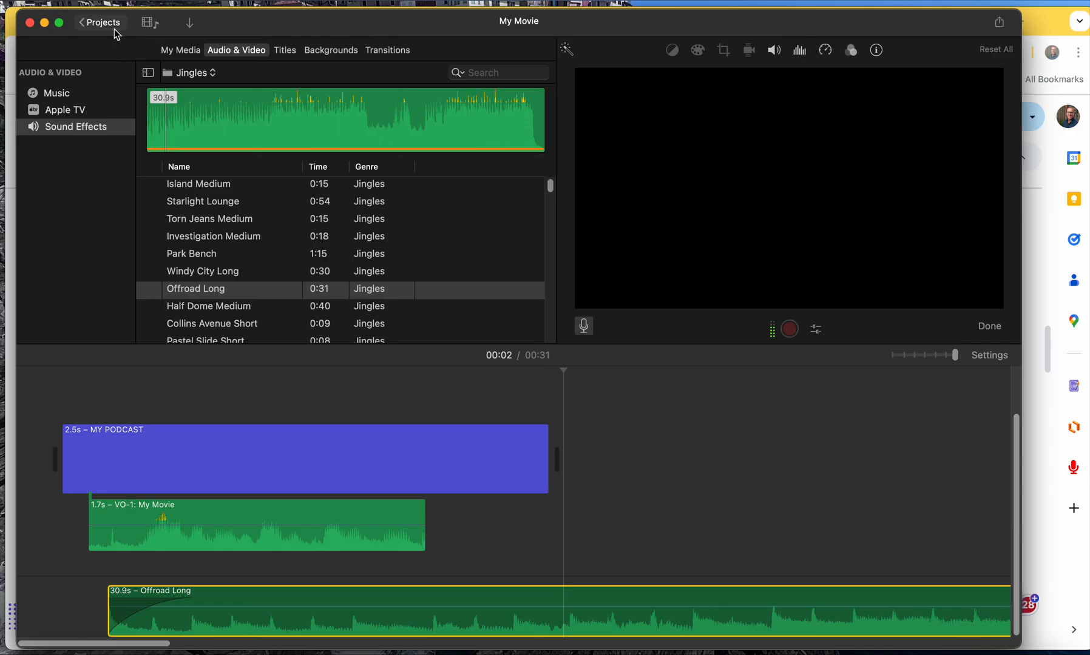
Set up a file export of the movie with the format Audio Only and the file format MP3.
click(89, 1)
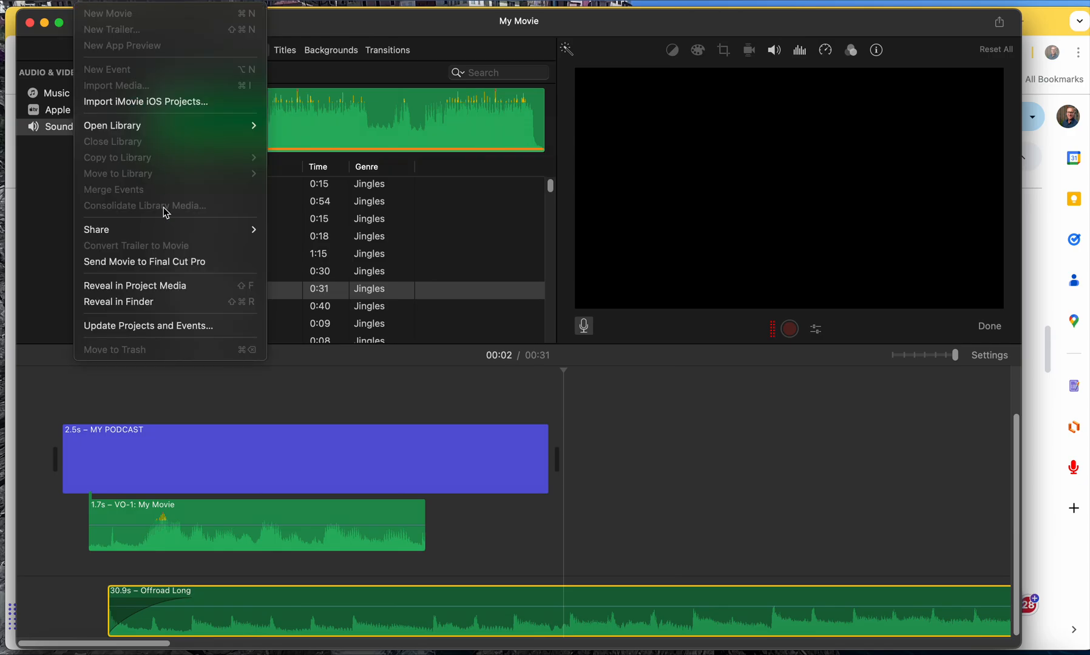
mouse_move(170, 232)
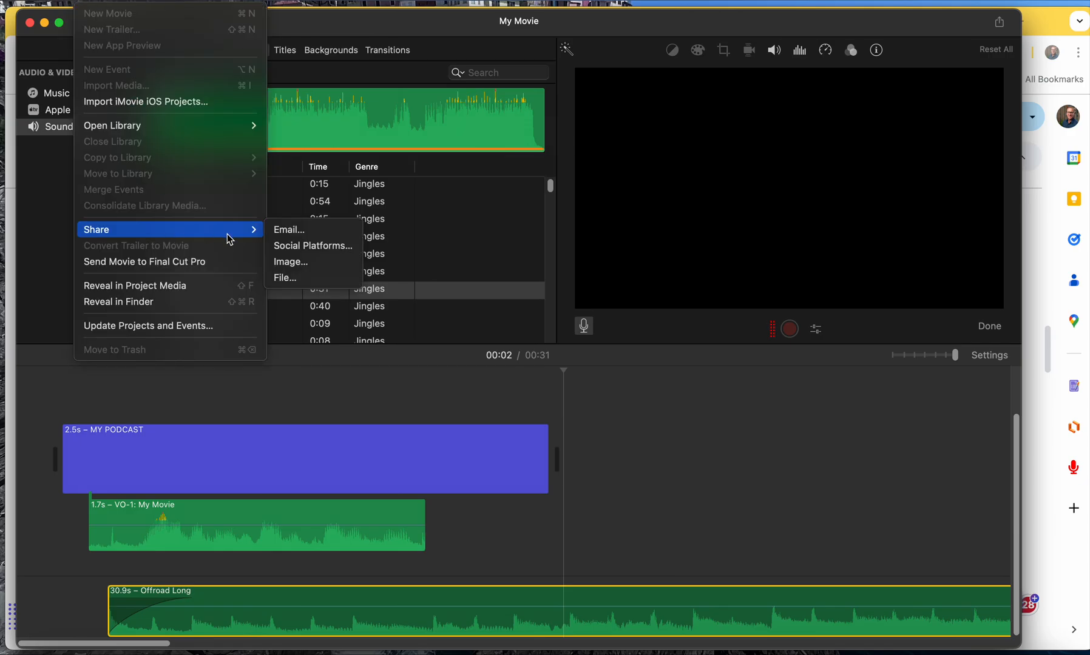
click(286, 279)
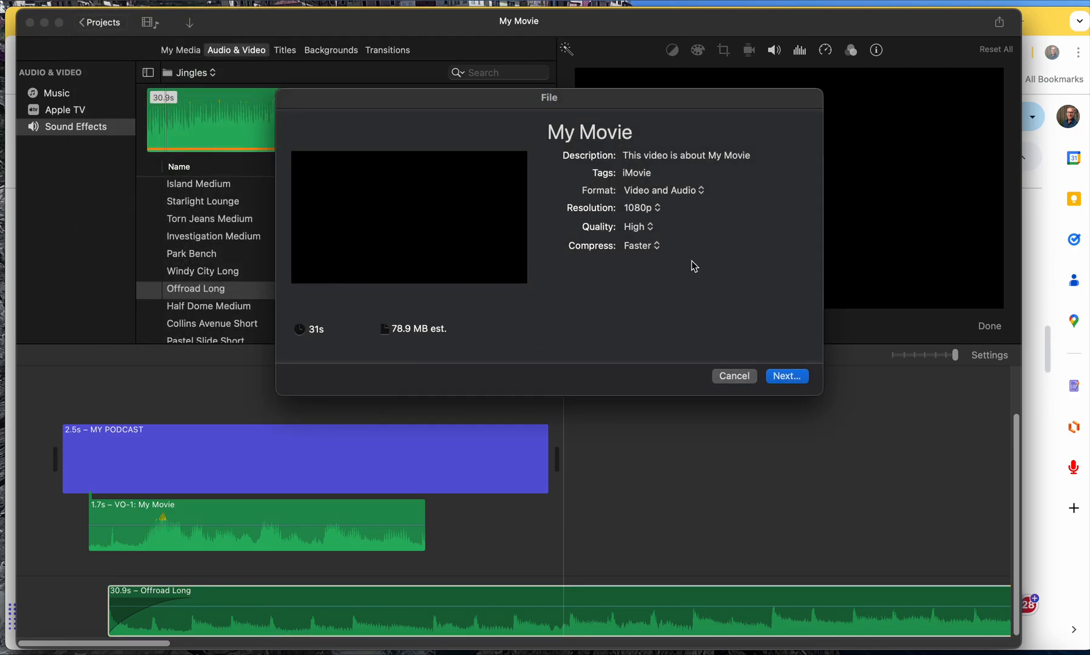
click(668, 194)
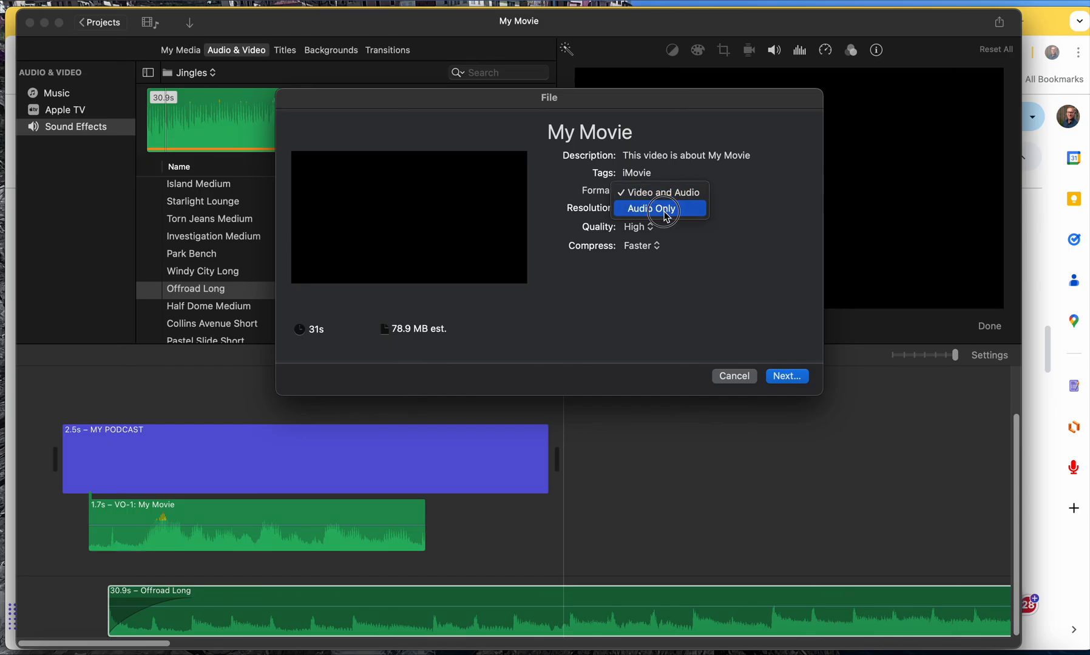
click(664, 212)
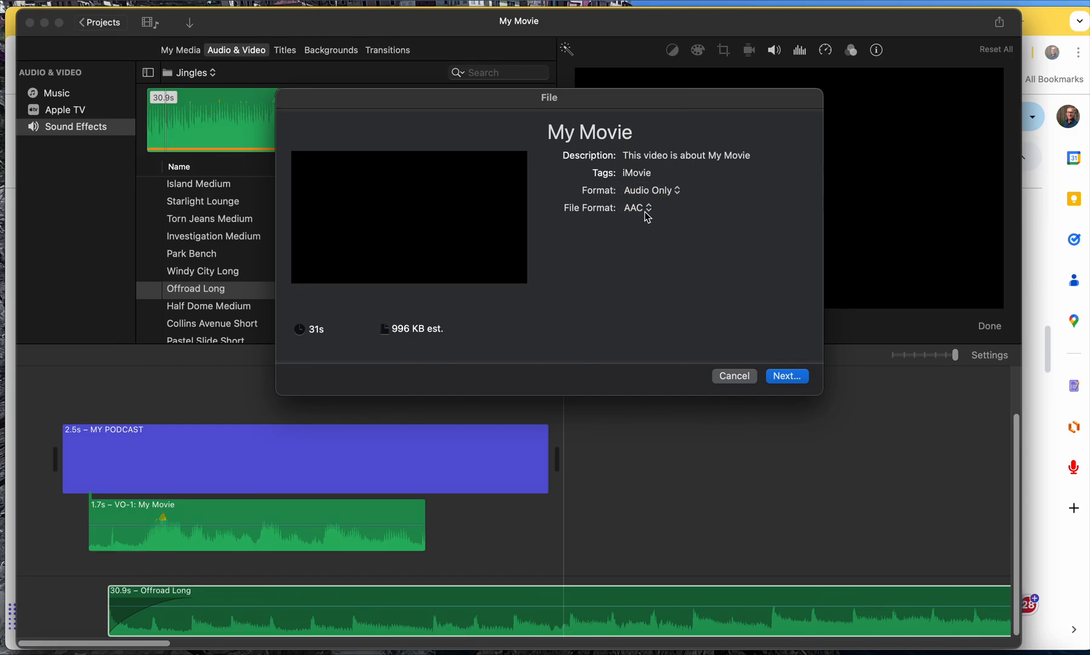
click(650, 210)
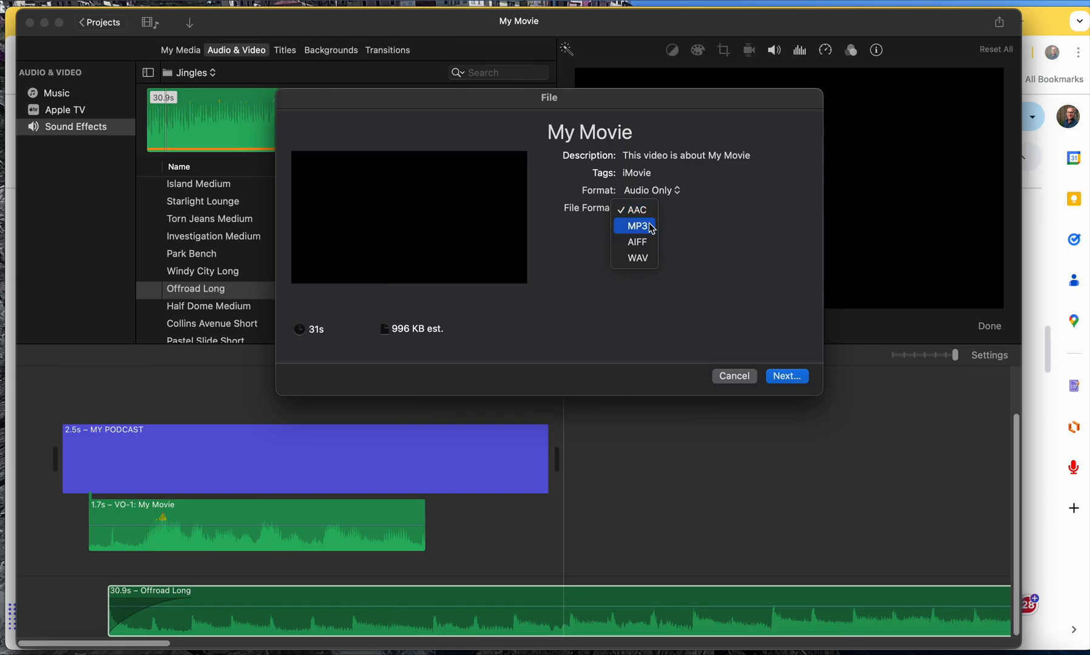
click(651, 228)
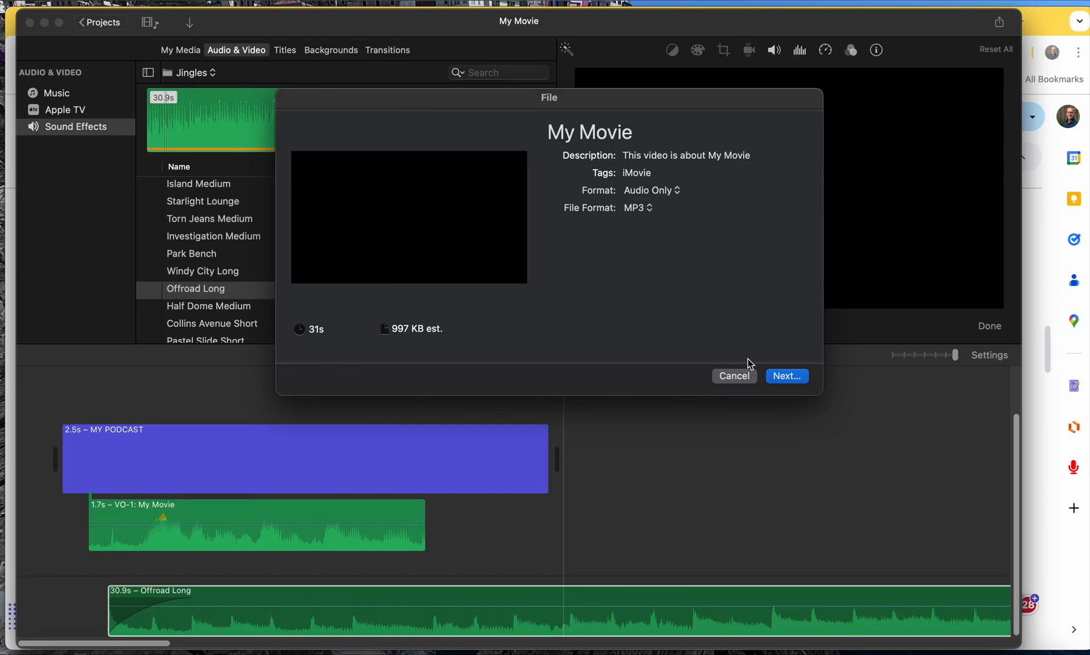
Save the exported audio as My Podcast on the Desktop and close the project window.
click(794, 379)
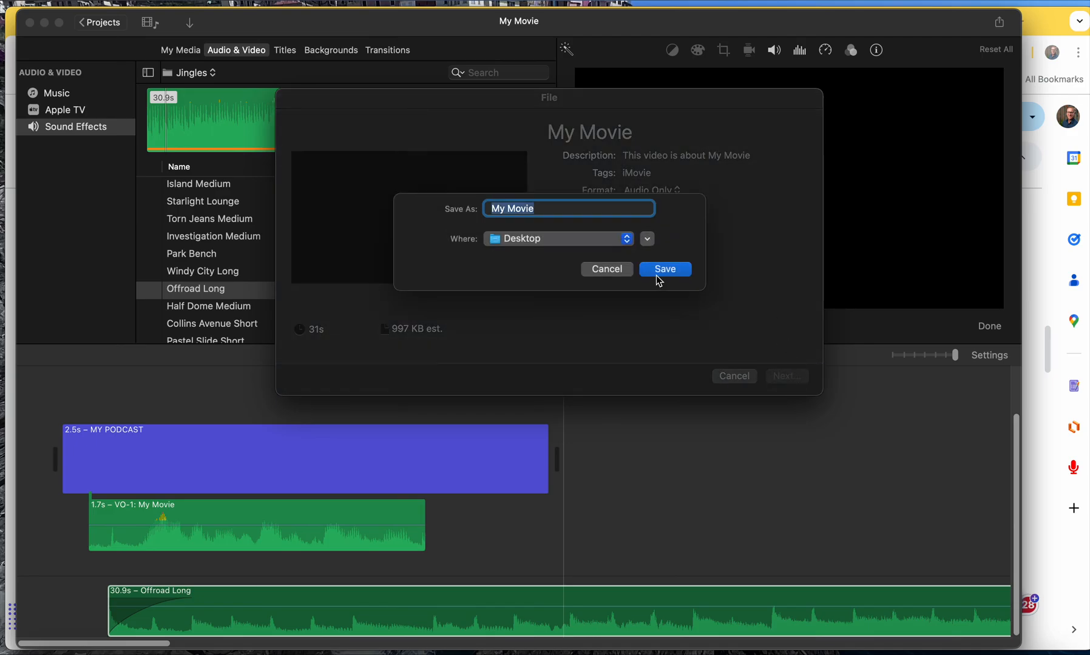
text(My Podcast)
click(663, 269)
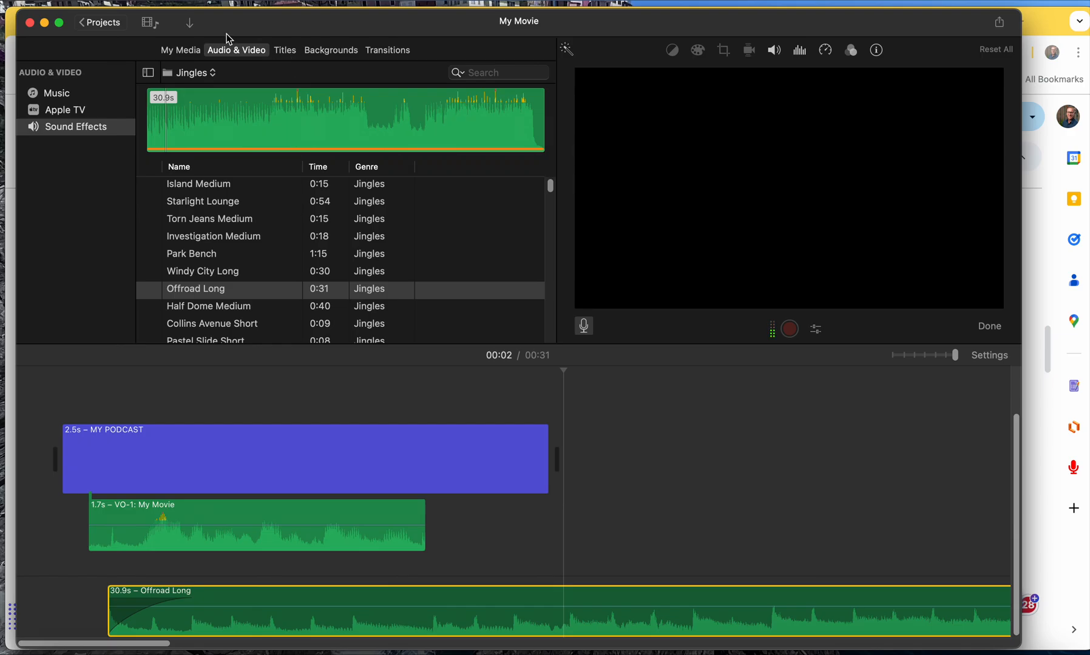
click(31, 24)
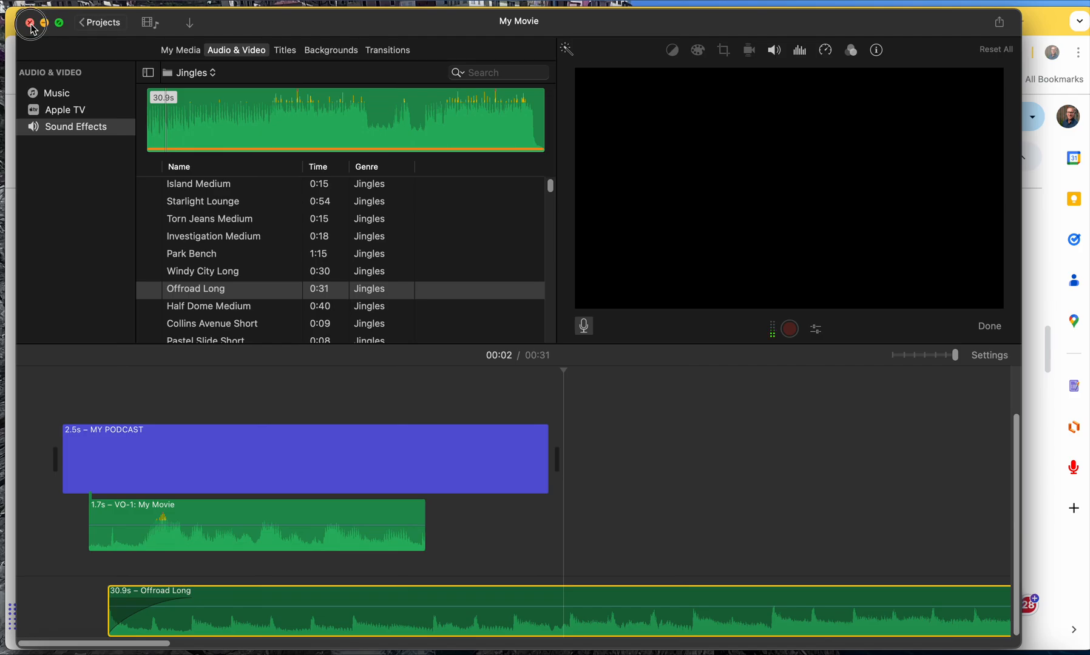